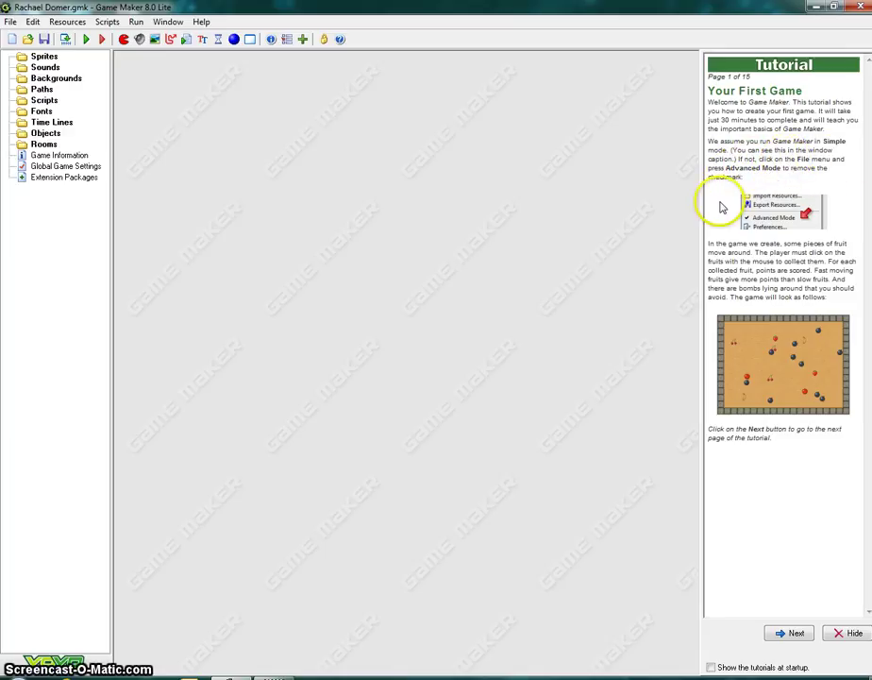
# Review the Advanced Mode option and the game description on the tutorial's first page, and go on to the Adding Sprites page.
pyautogui.click(10, 21)
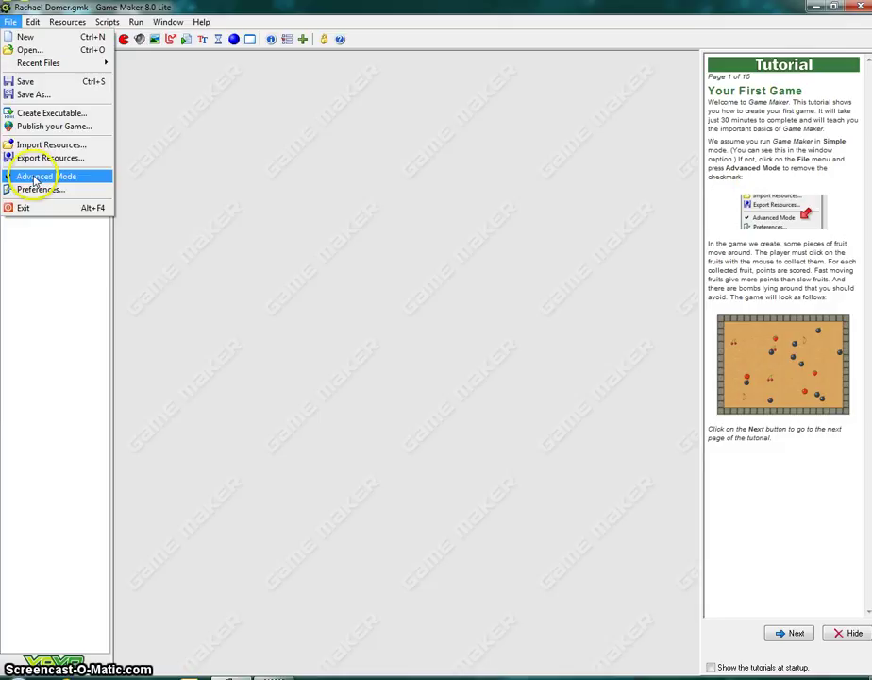
pyautogui.click(53, 179)
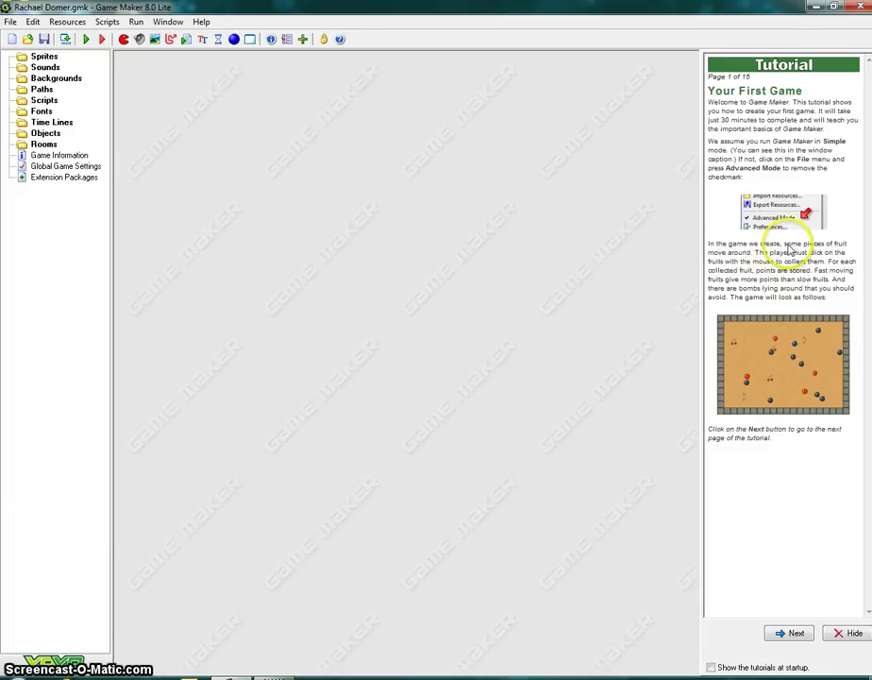
pyautogui.moveTo(754, 253); pyautogui.dragTo(852, 281)
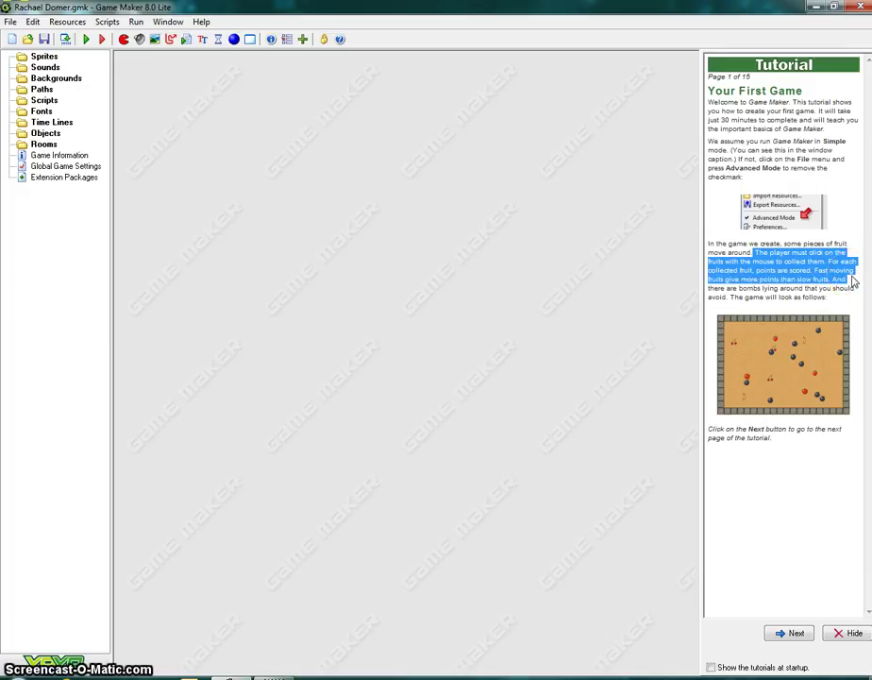
pyautogui.moveTo(856, 292); pyautogui.dragTo(856, 302)
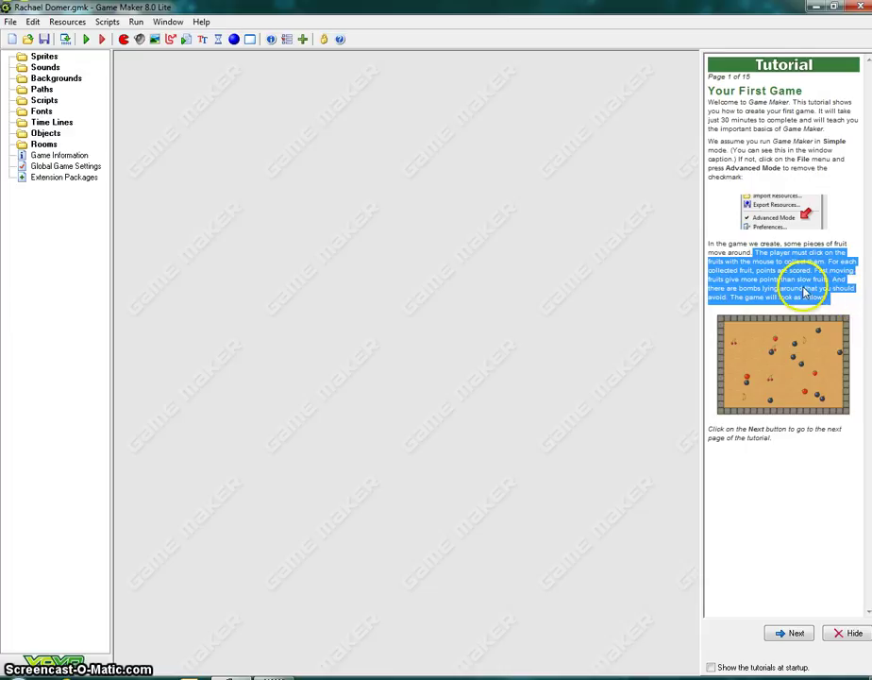
pyautogui.click(819, 332)
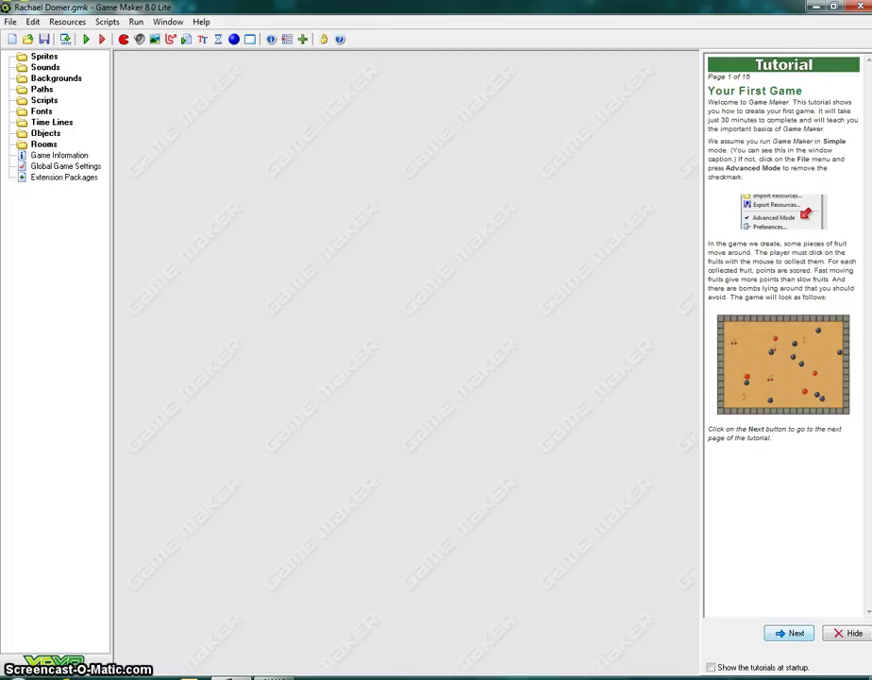
pyautogui.click(790, 633)
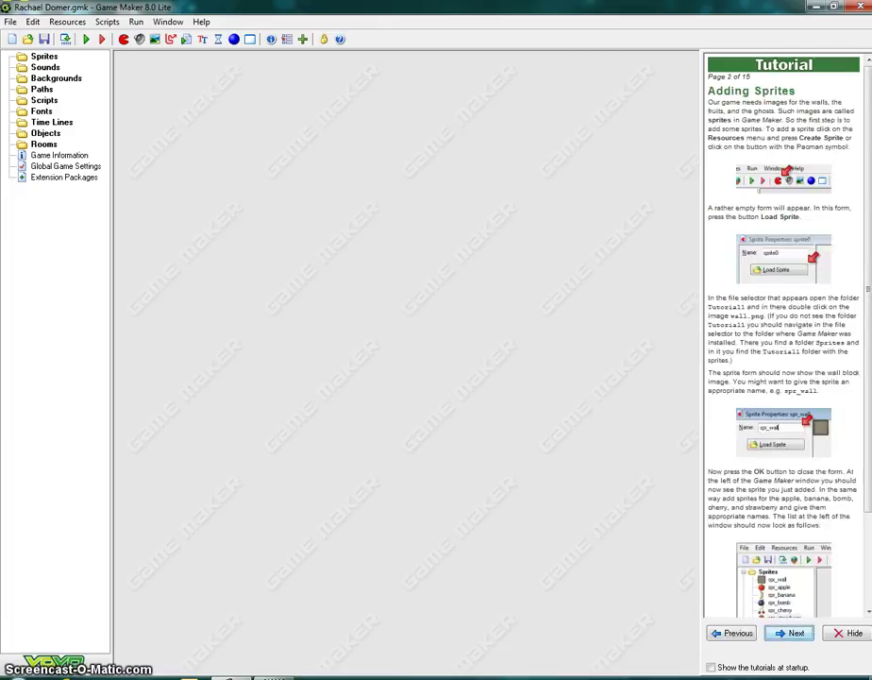
# Create a sprite from wall.png in the Tutorial1 folder and name it spr_wall.
pyautogui.click(123, 40)
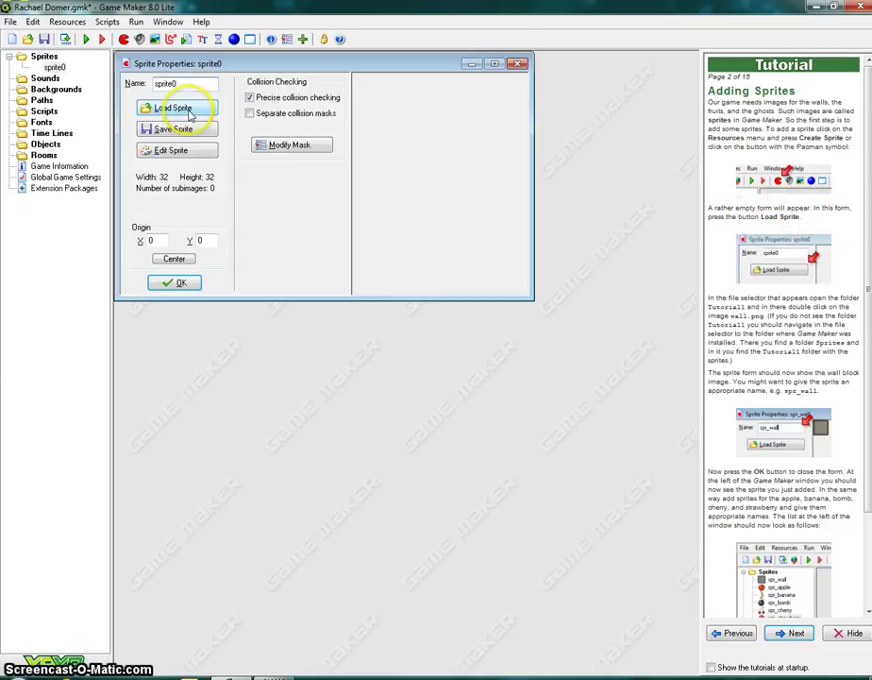
pyautogui.click(189, 111)
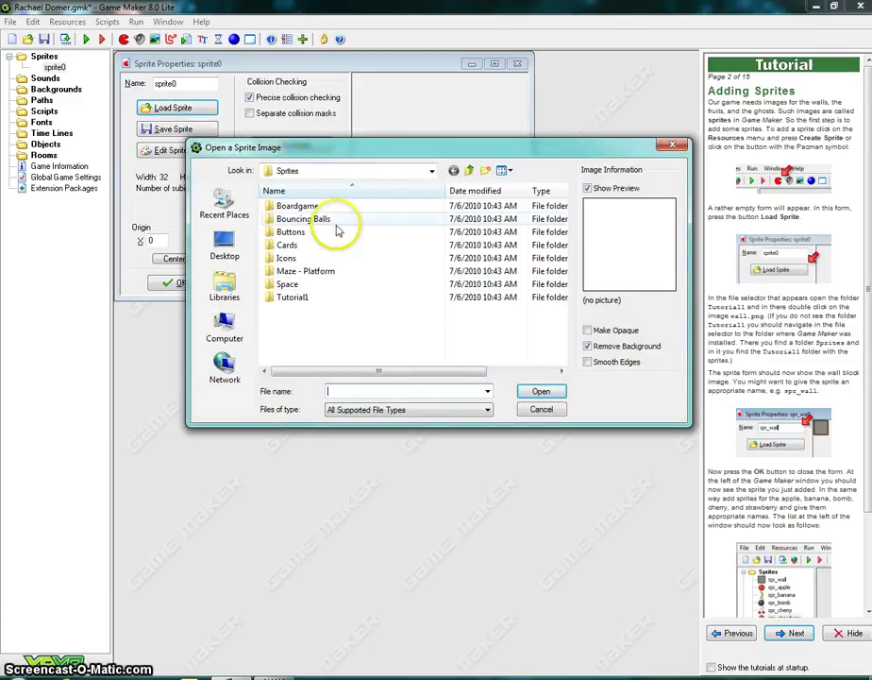
pyautogui.doubleClick(294, 298)
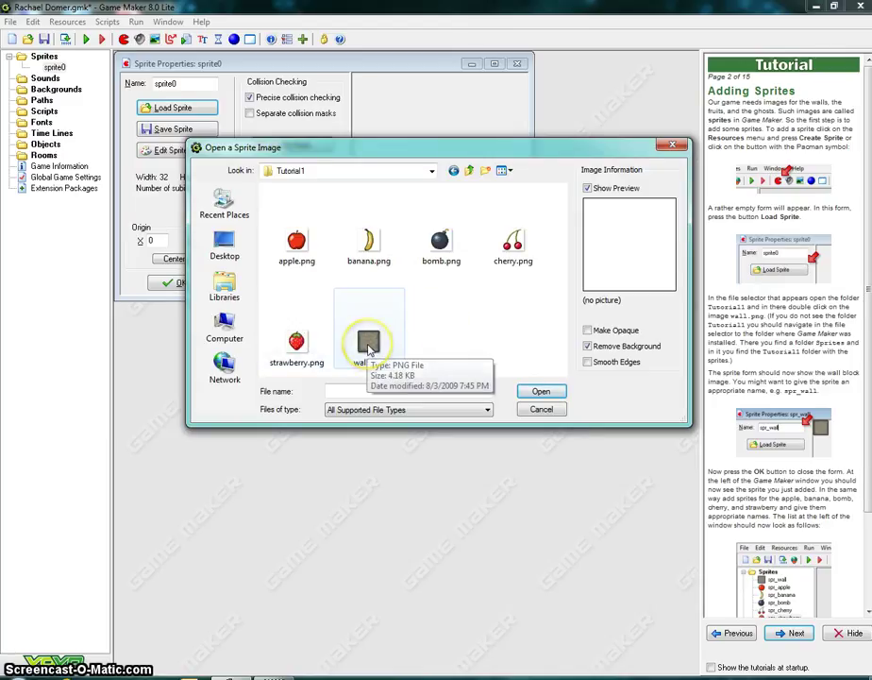
pyautogui.doubleClick(368, 347)
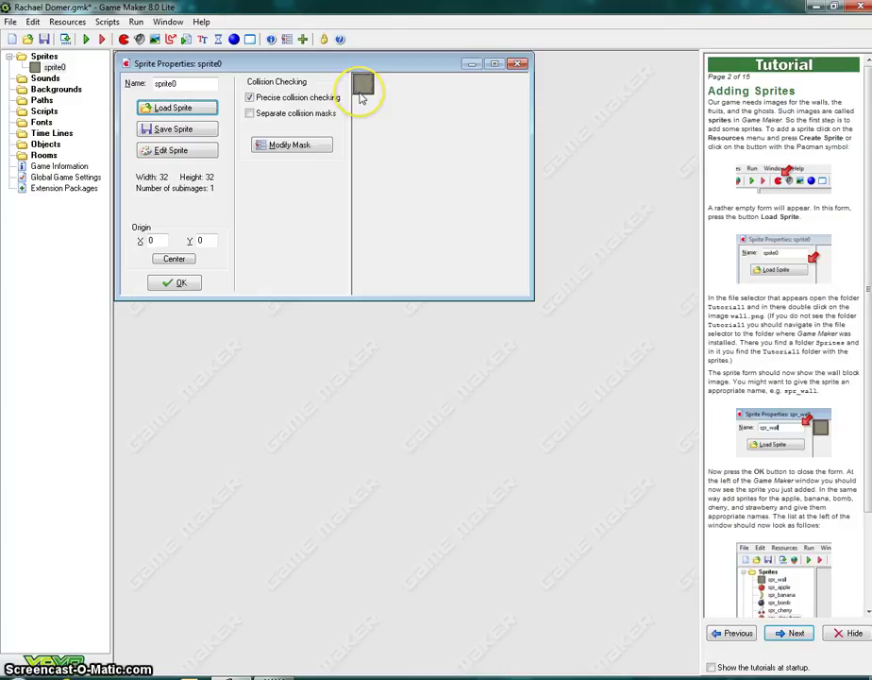
pyautogui.doubleClick(198, 84)
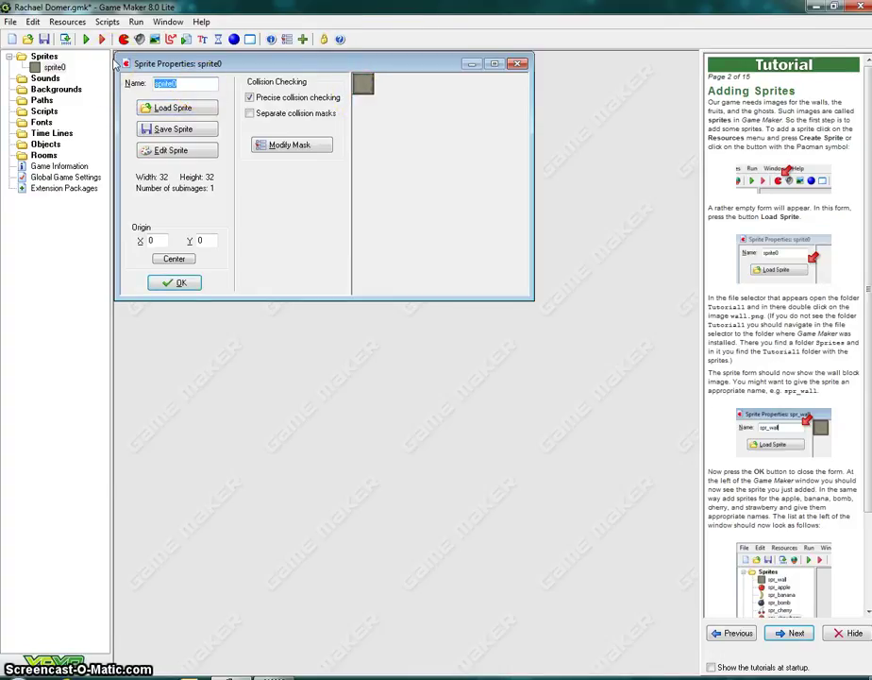
pyautogui.write('spr_wall')
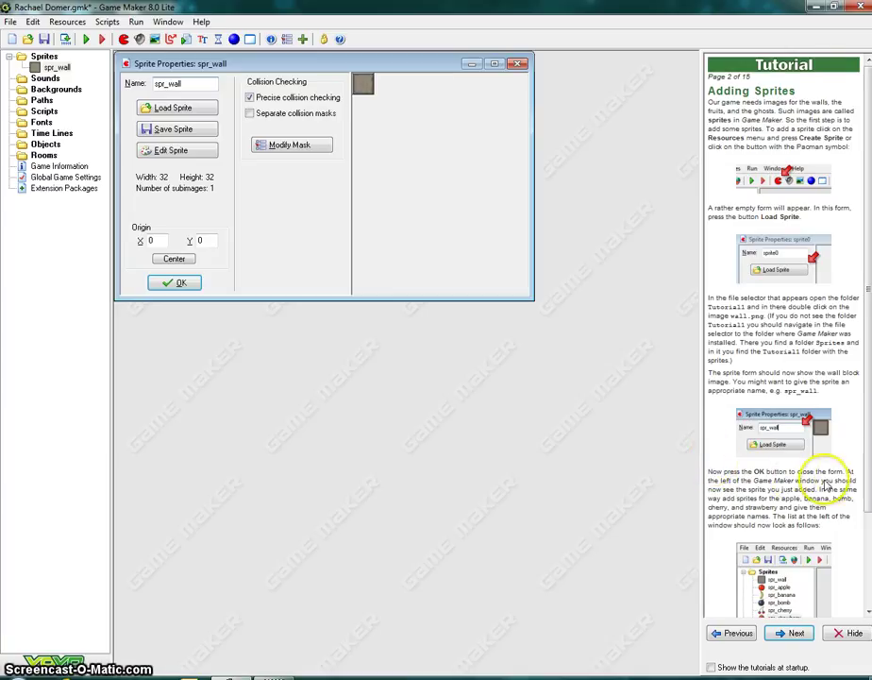
pyautogui.click(174, 284)
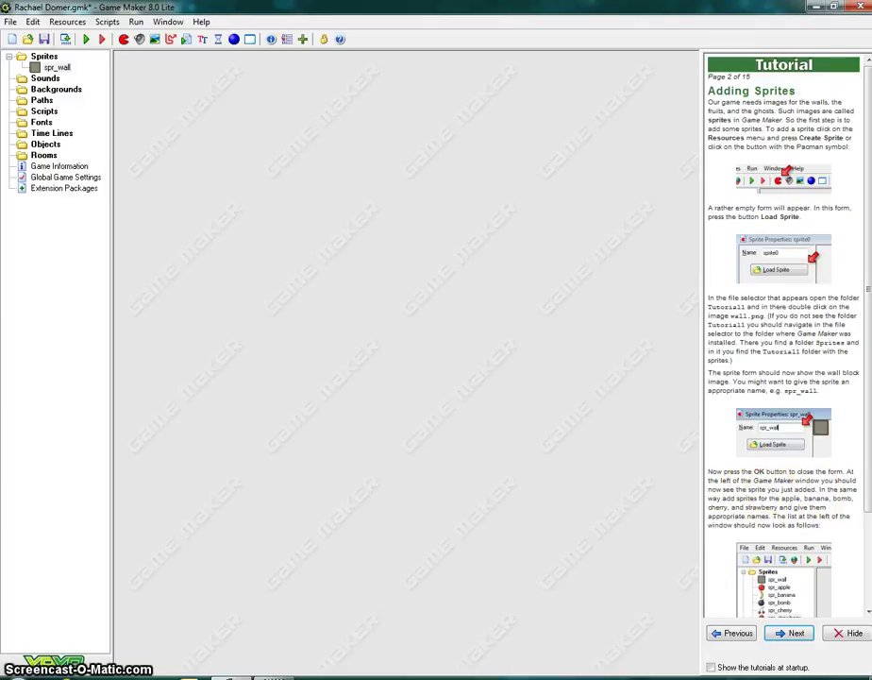
# Create a second sprite from apple.png and name it spr_apple.
pyautogui.scroll(-3, 784, 340)
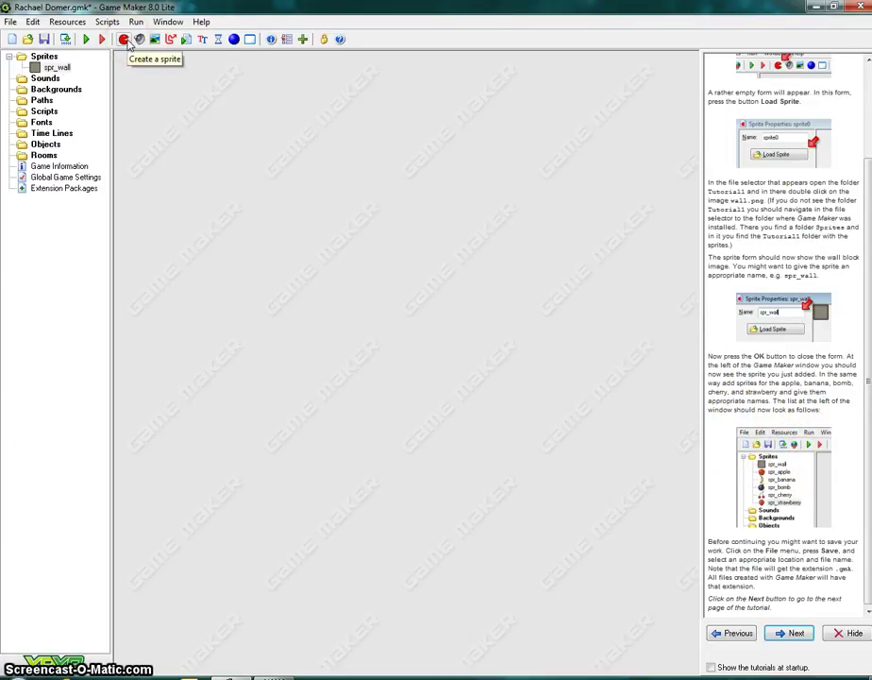
pyautogui.click(128, 45)
pyautogui.click(181, 123)
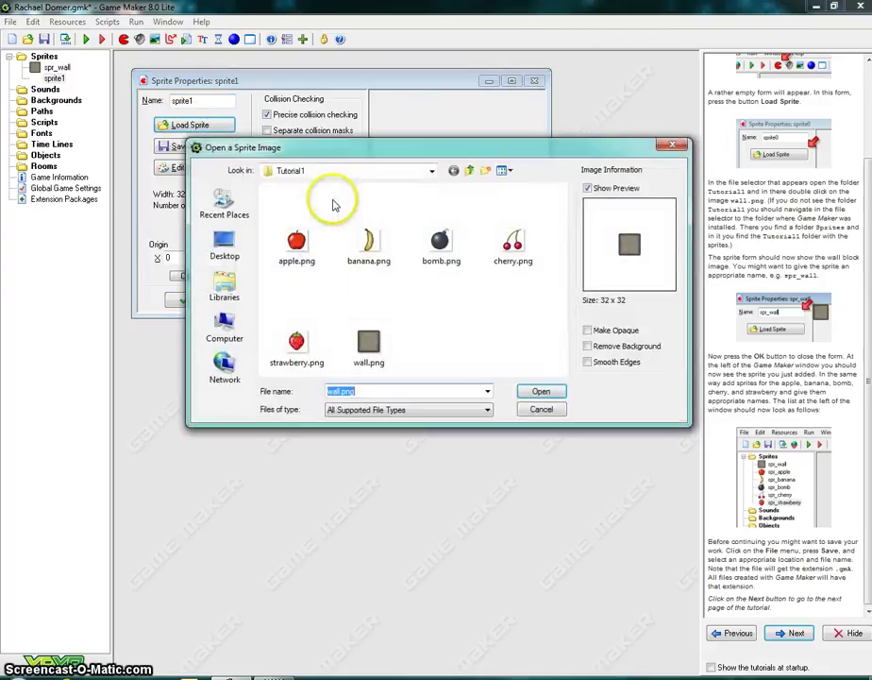
pyautogui.doubleClick(299, 244)
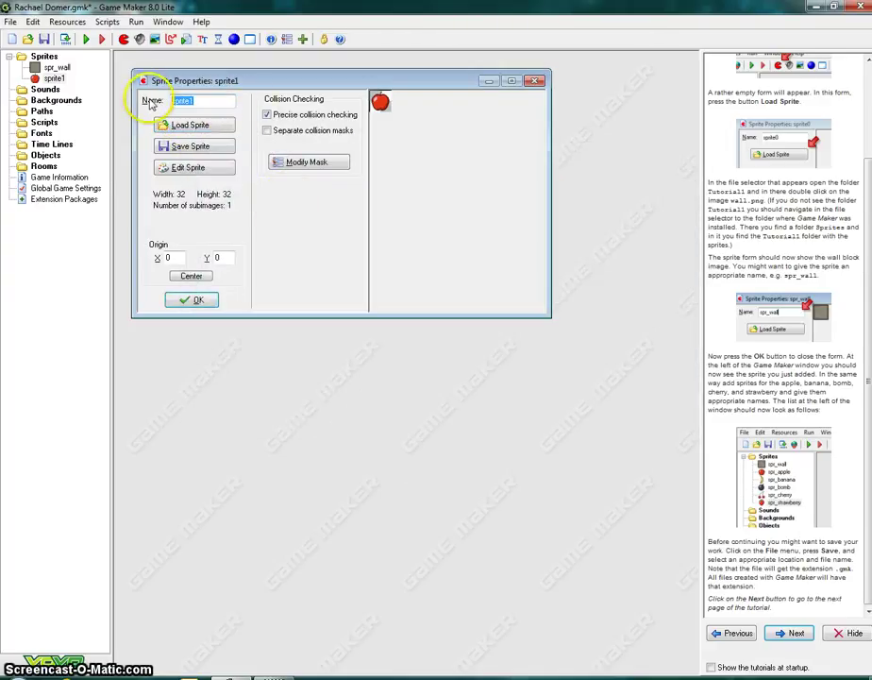
pyautogui.write('spr')
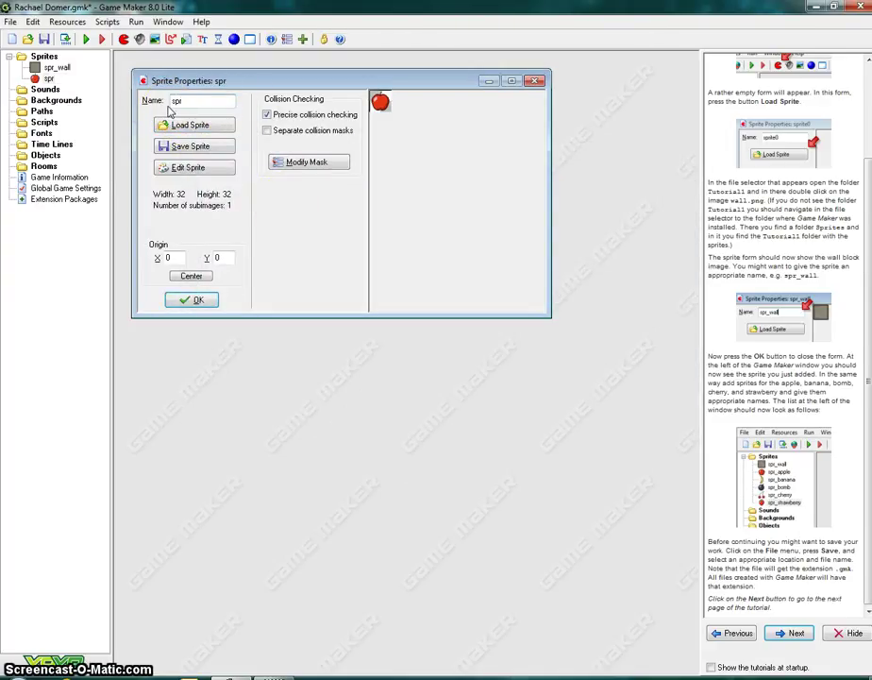
pyautogui.write('_apple')
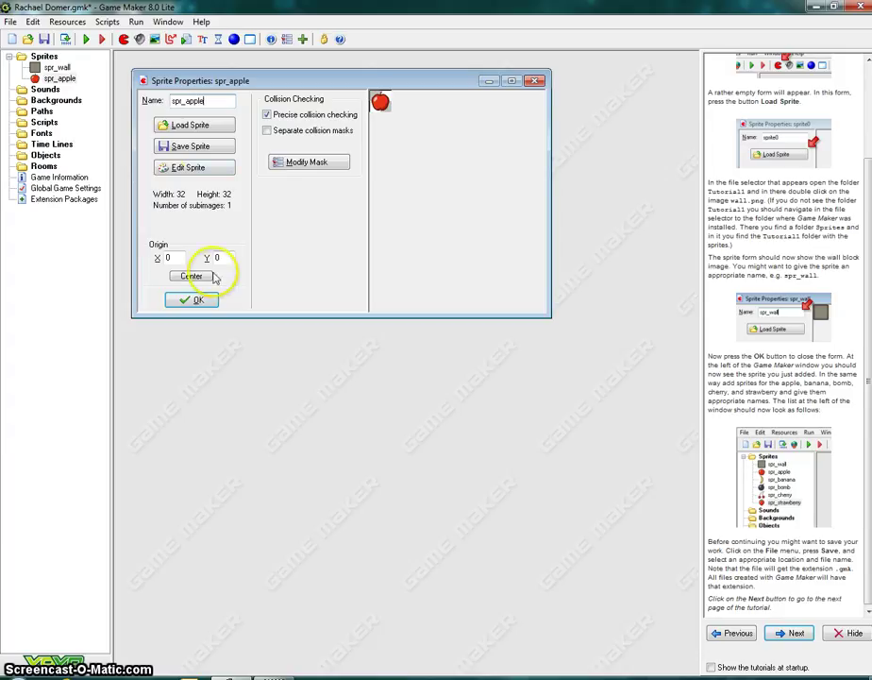
pyautogui.click(191, 300)
# Add a sprite for the banana, loading banana.png and naming it spr_banana.
pyautogui.click(123, 40)
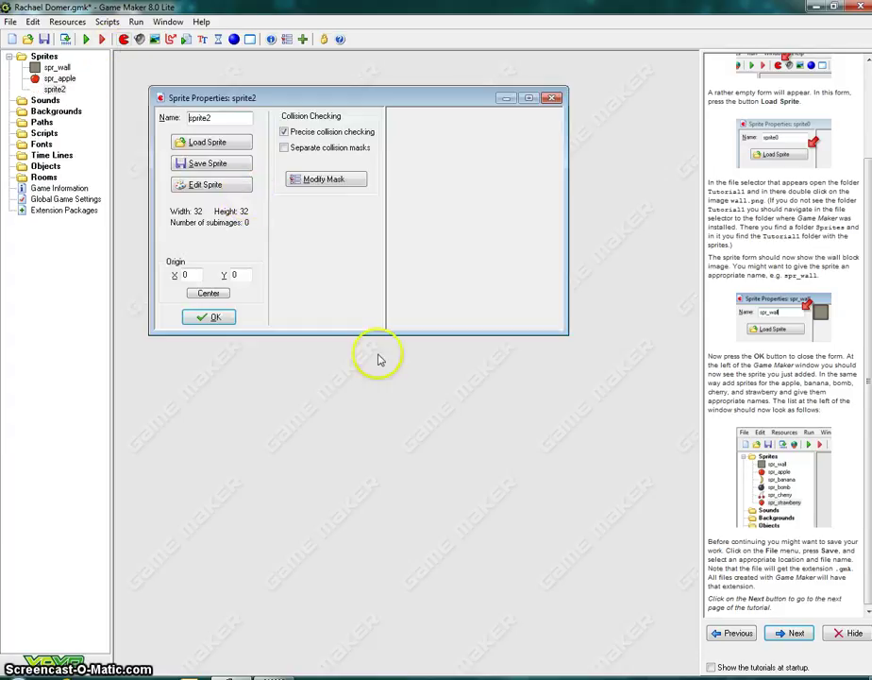
pyautogui.click(195, 142)
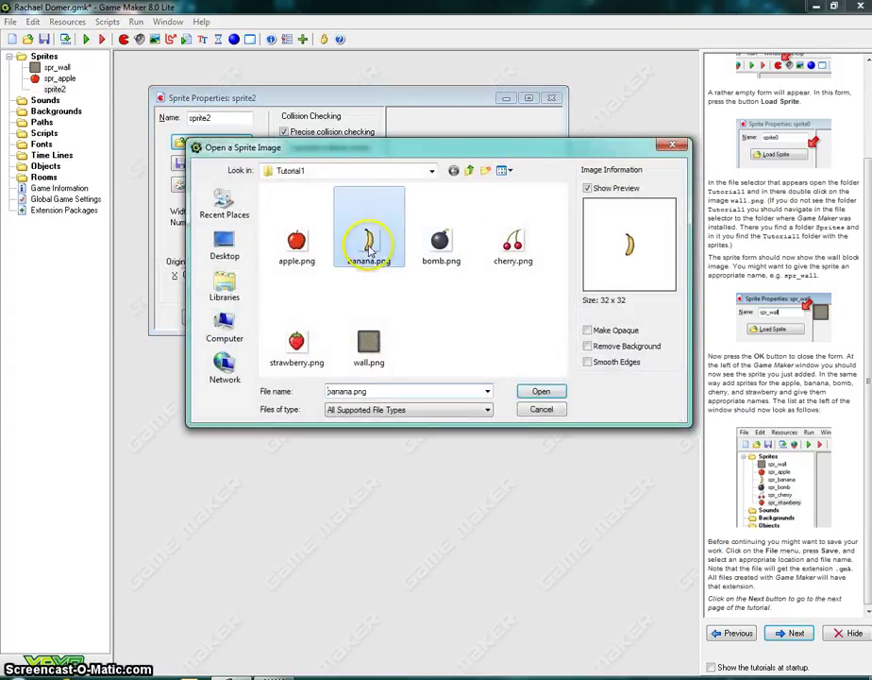
pyautogui.doubleClick(368, 244)
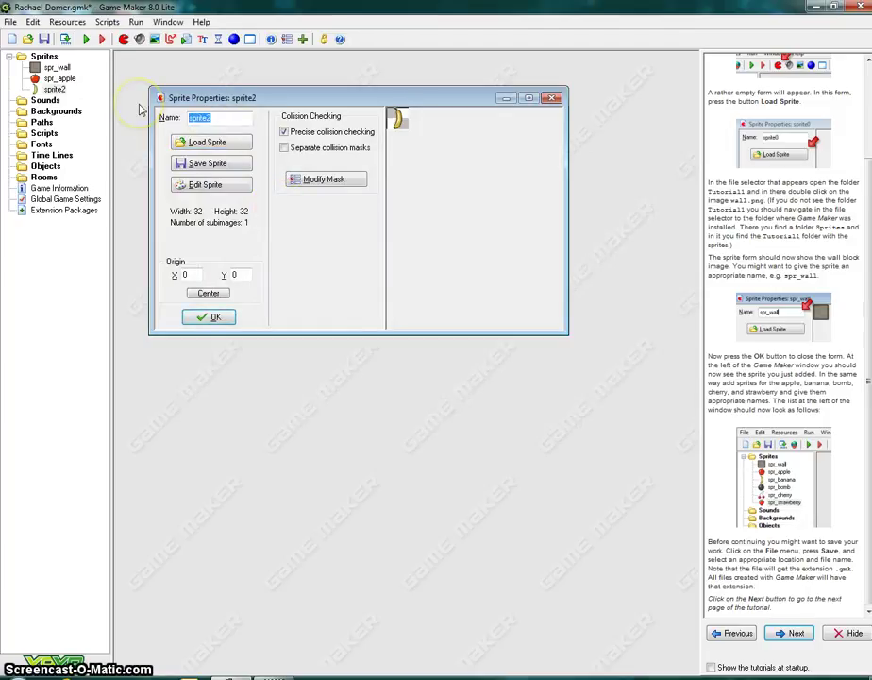
pyautogui.write('spr_ba')
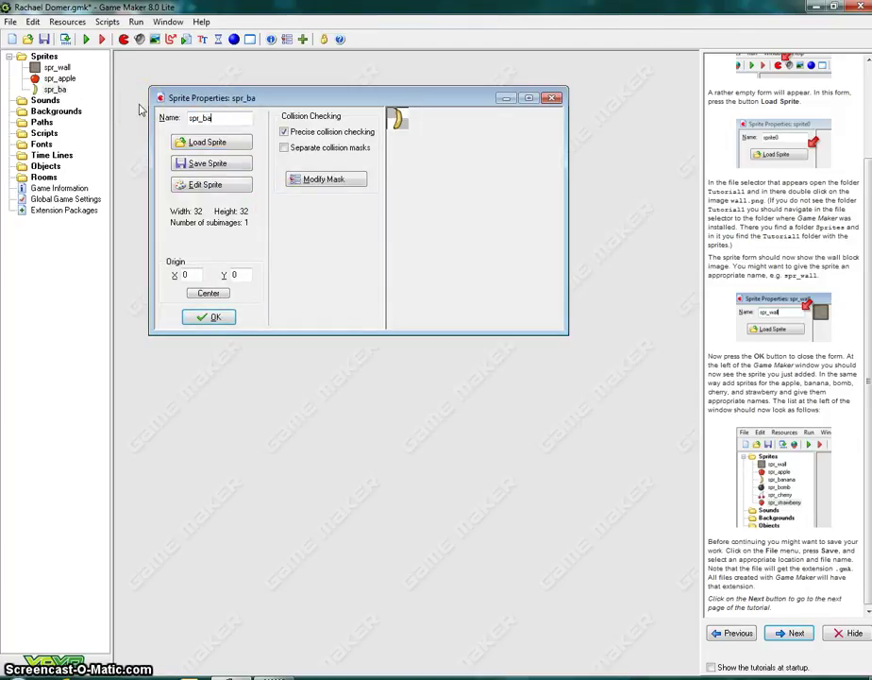
pyautogui.write('nana')
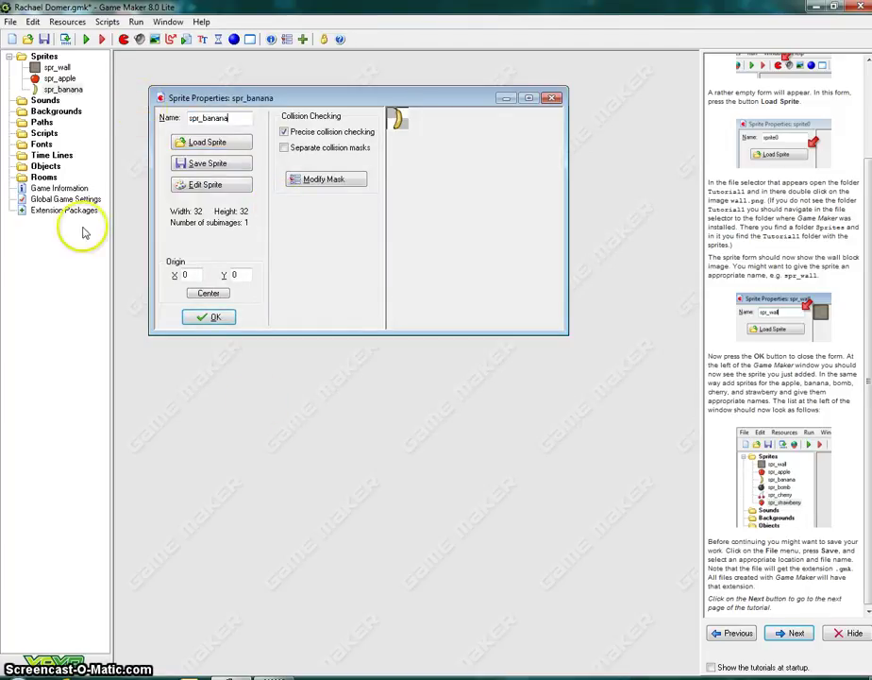
pyautogui.click(212, 316)
# Add a sprite for the bomb, loading bomb.png and naming it spr_bomb.
pyautogui.click(123, 39)
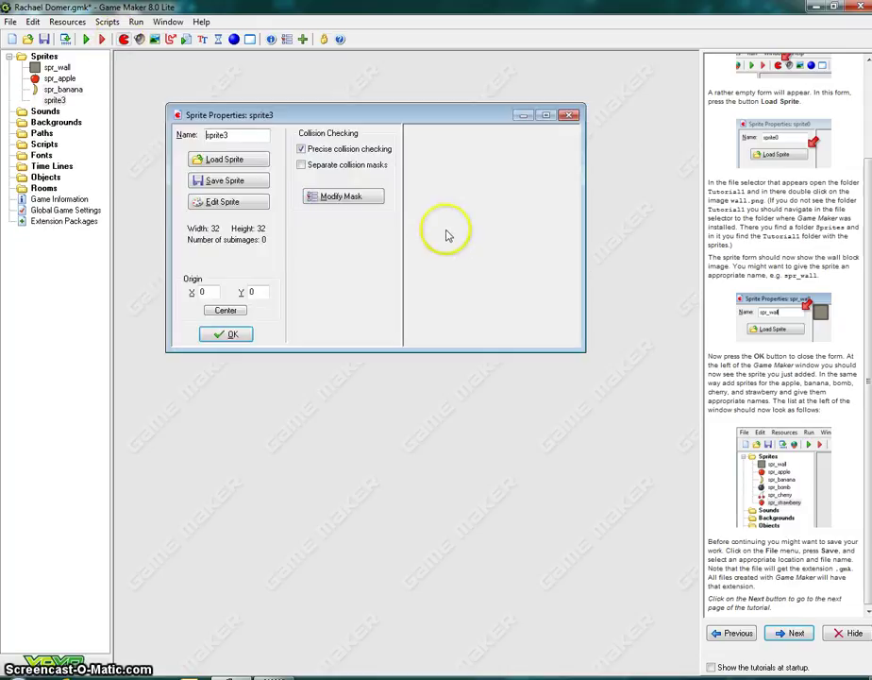
pyautogui.click(251, 160)
pyautogui.click(445, 240)
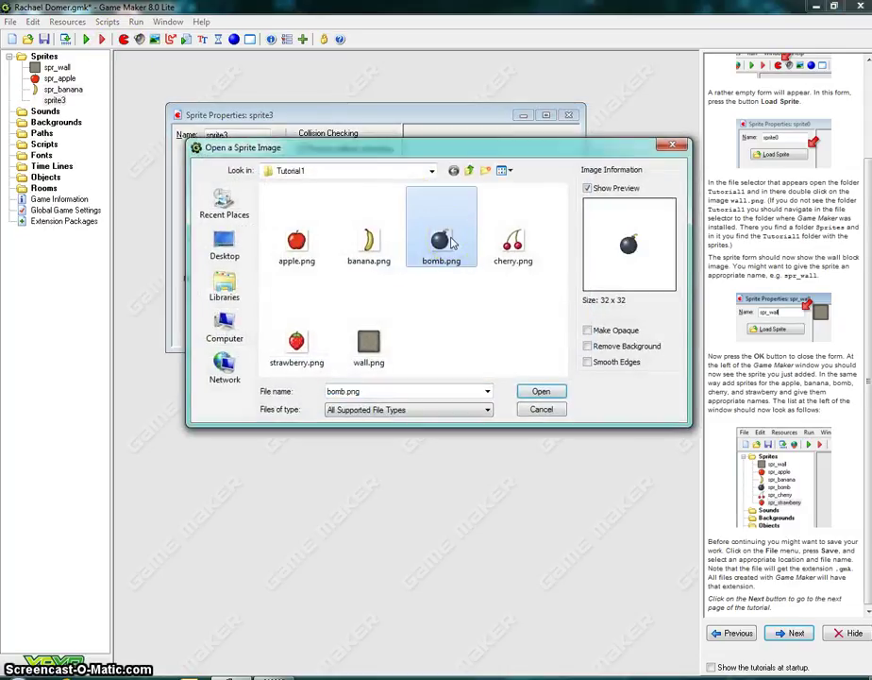
pyautogui.doubleClick(451, 244)
pyautogui.moveTo(228, 135); pyautogui.dragTo(218, 135)
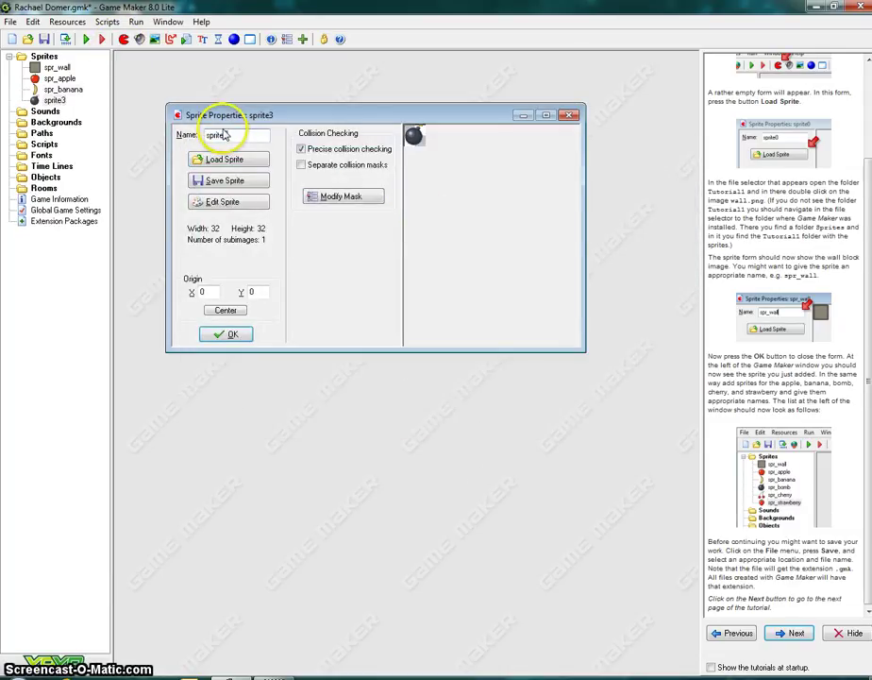
pyautogui.press('BackSpace')
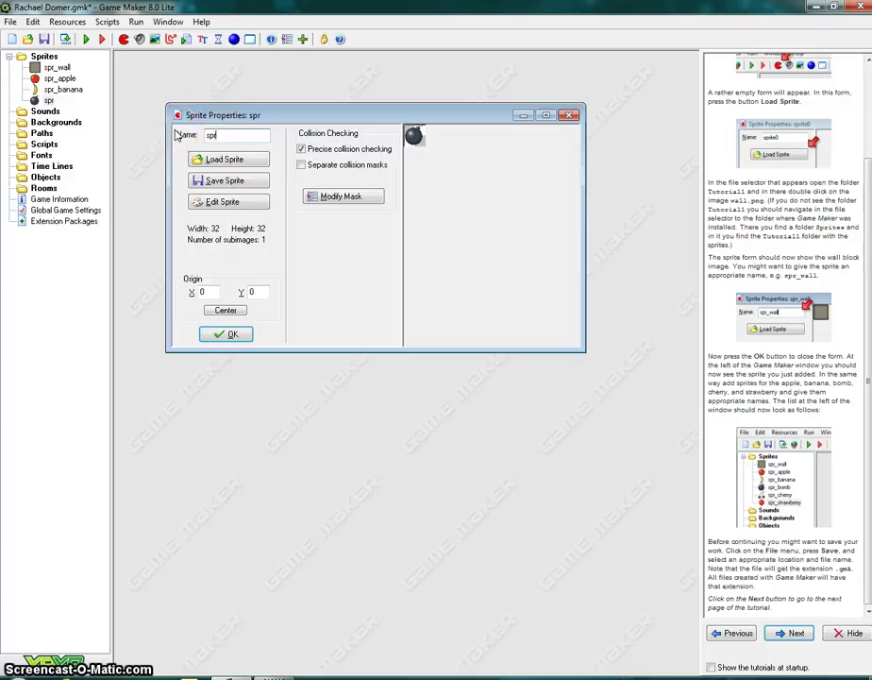
pyautogui.write('_bomb')
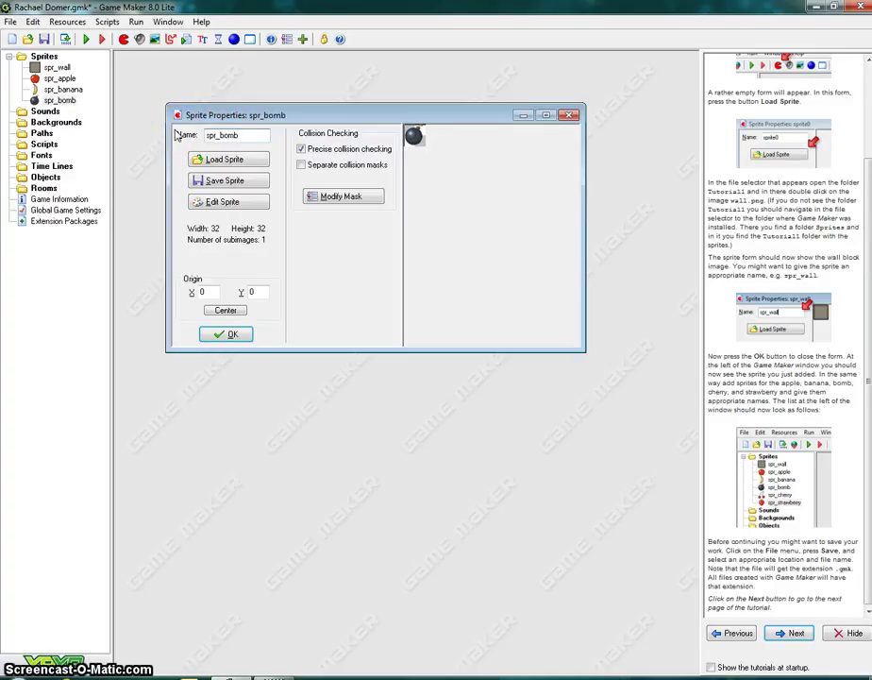
pyautogui.press('Return')
# Add a sprite for the cherry, loading cherry.png and naming it spr_cherry.
pyautogui.click(124, 39)
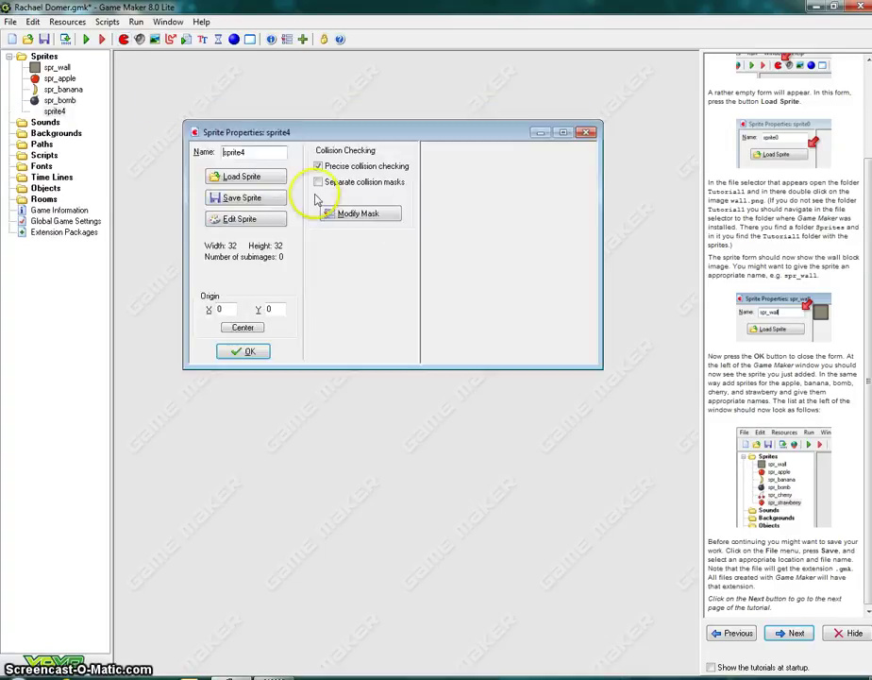
pyautogui.click(247, 178)
pyautogui.doubleClick(510, 251)
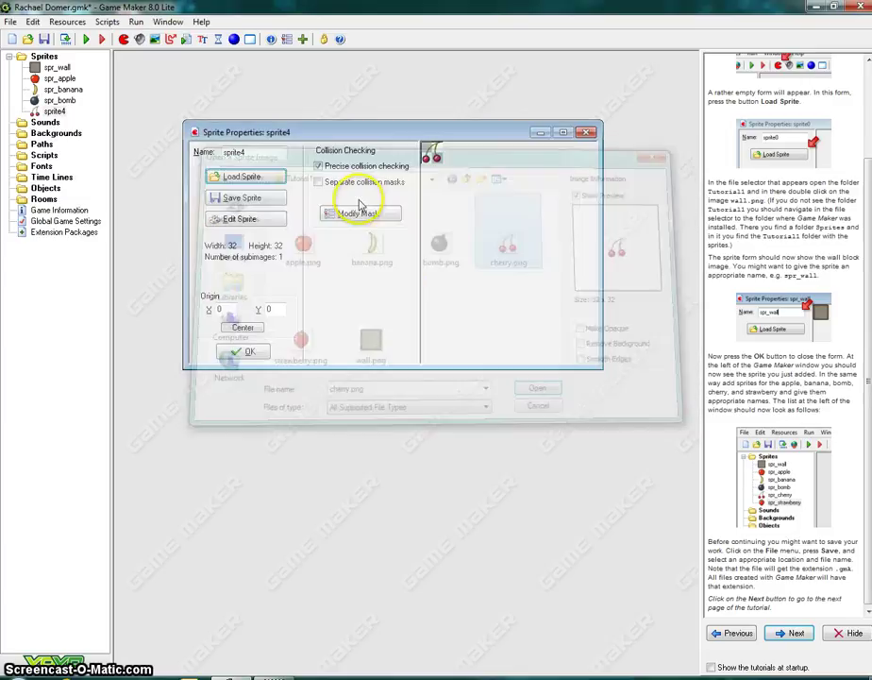
pyautogui.doubleClick(264, 154)
pyautogui.write('spr_')
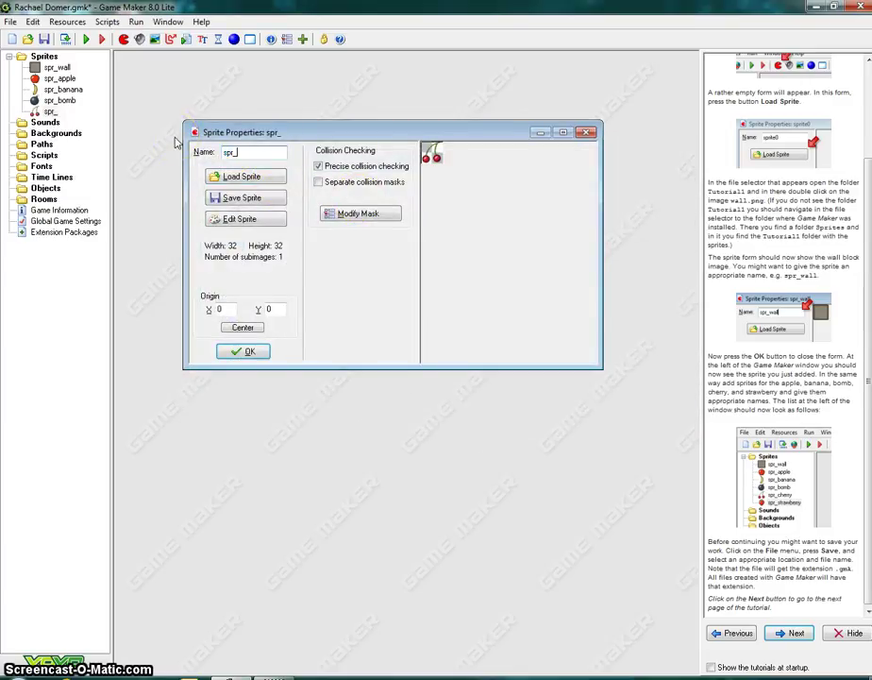
pyautogui.write('cherry')
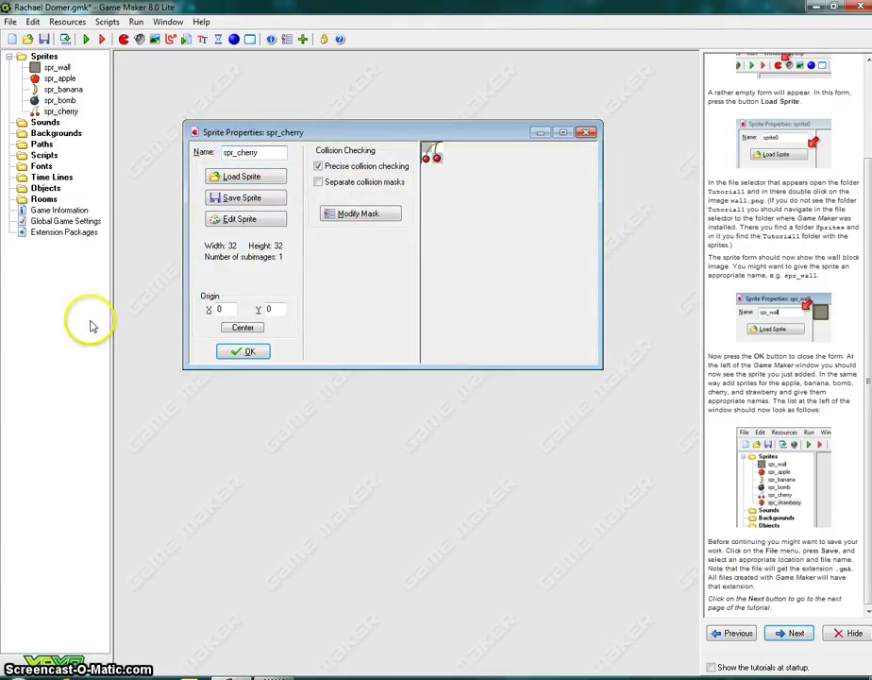
pyautogui.click(245, 352)
# Add a sprite for the strawberry, loading strawberry.png and naming it spr_strawberry.
pyautogui.click(124, 39)
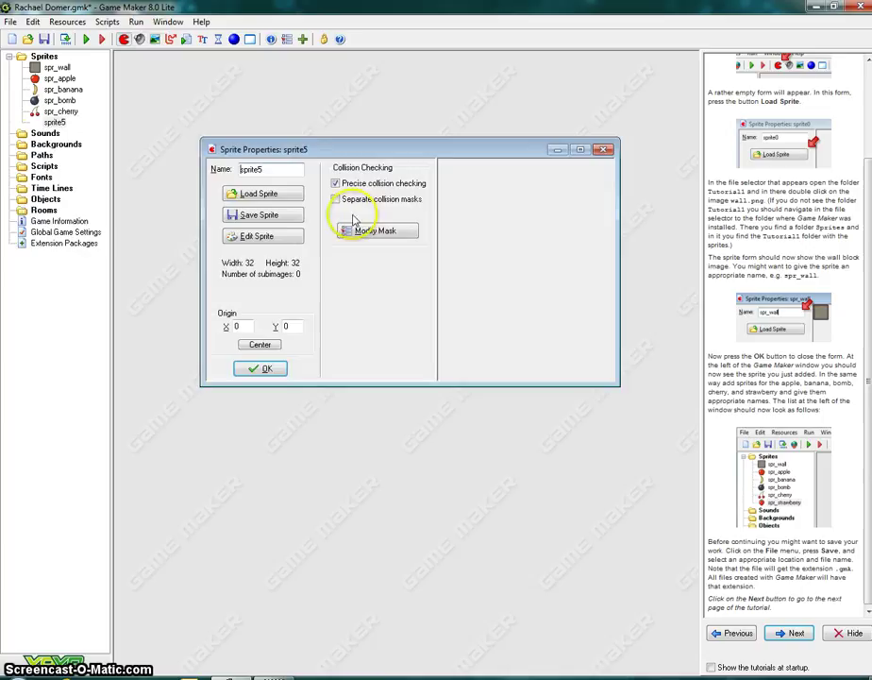
pyautogui.click(274, 194)
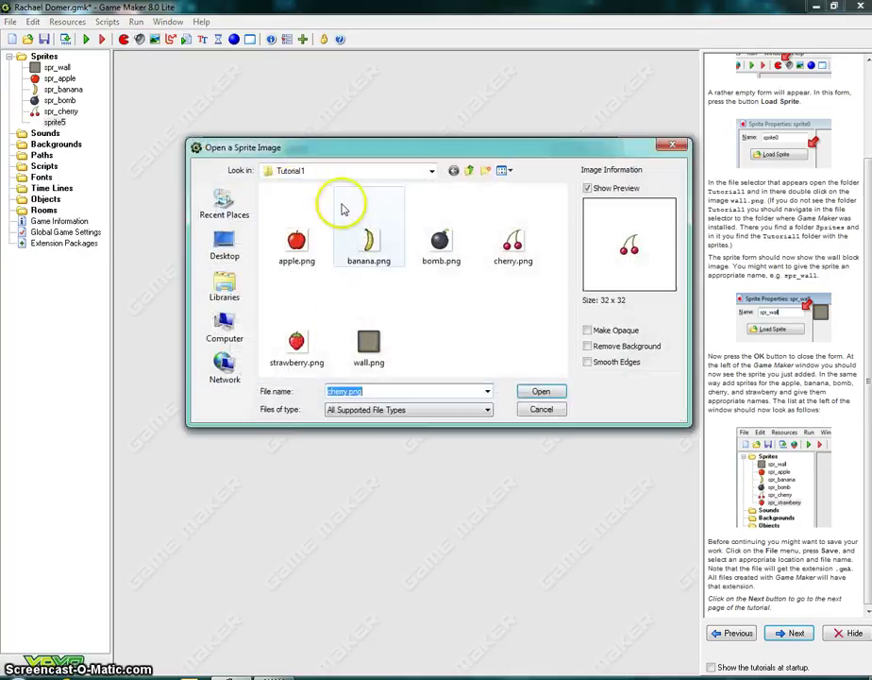
pyautogui.doubleClick(300, 338)
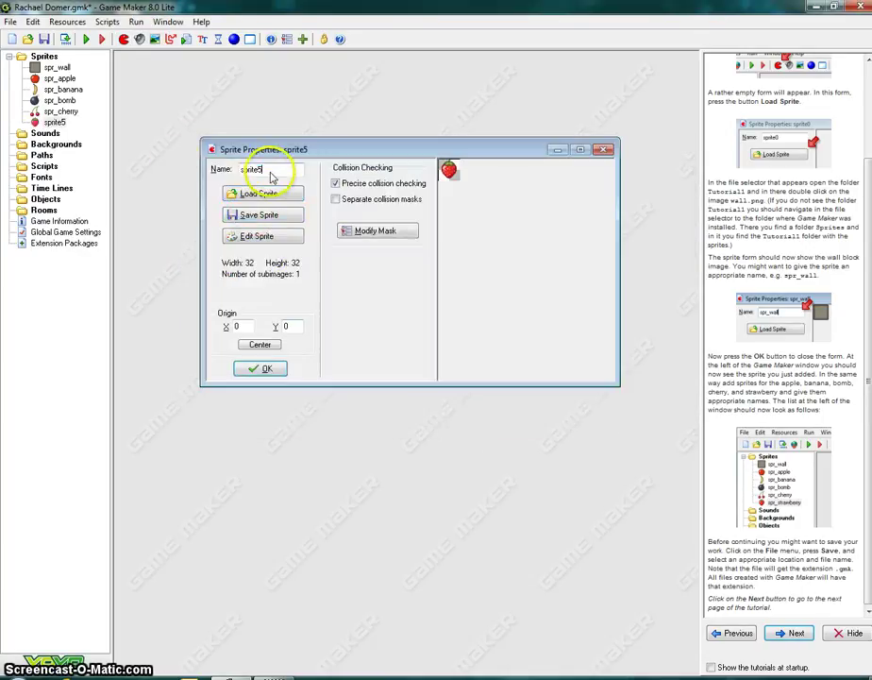
pyautogui.doubleClick(269, 170)
pyautogui.write('spr')
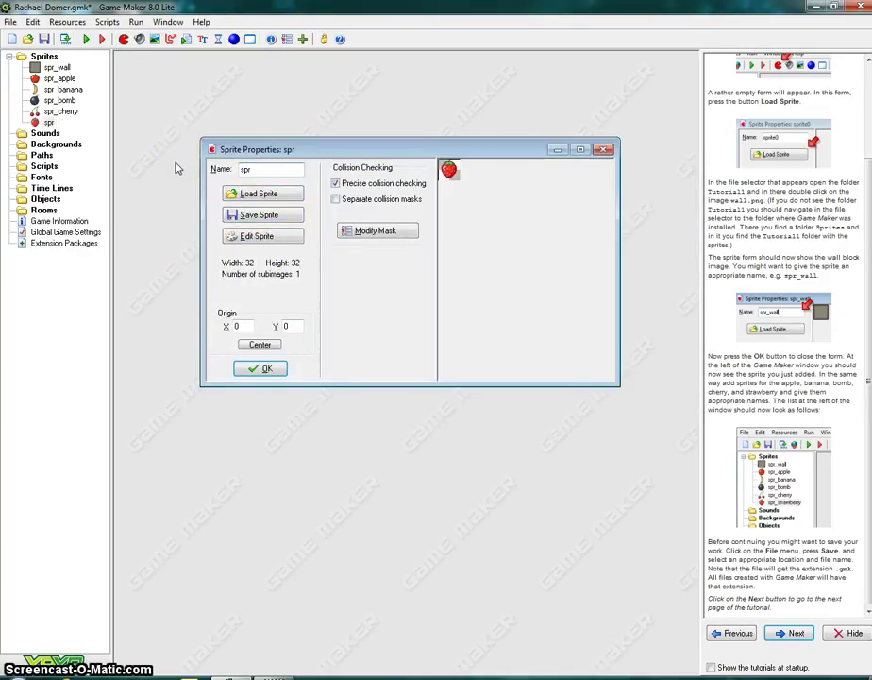
pyautogui.write('_st')
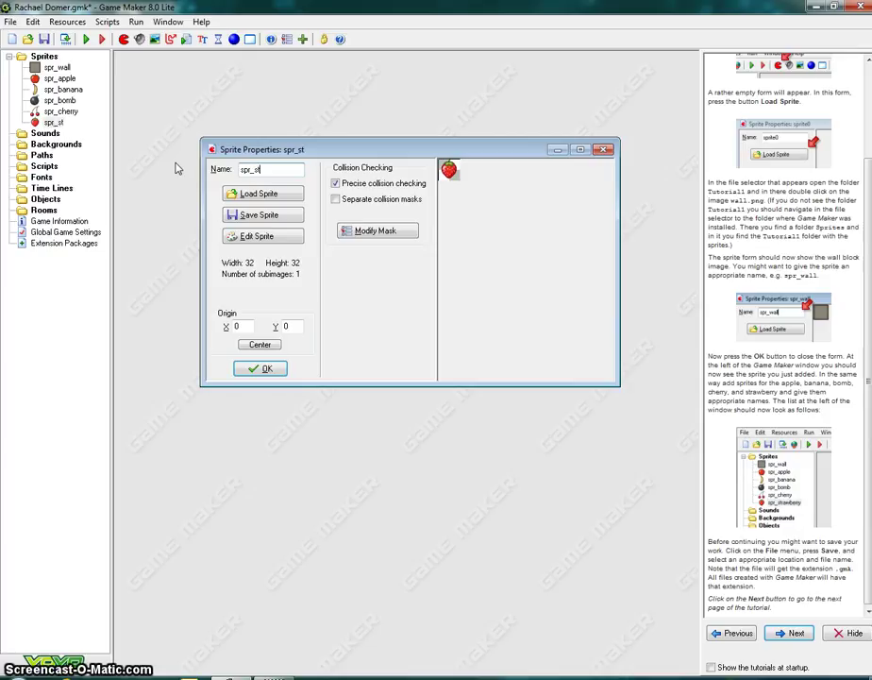
pyautogui.write('rawberry')
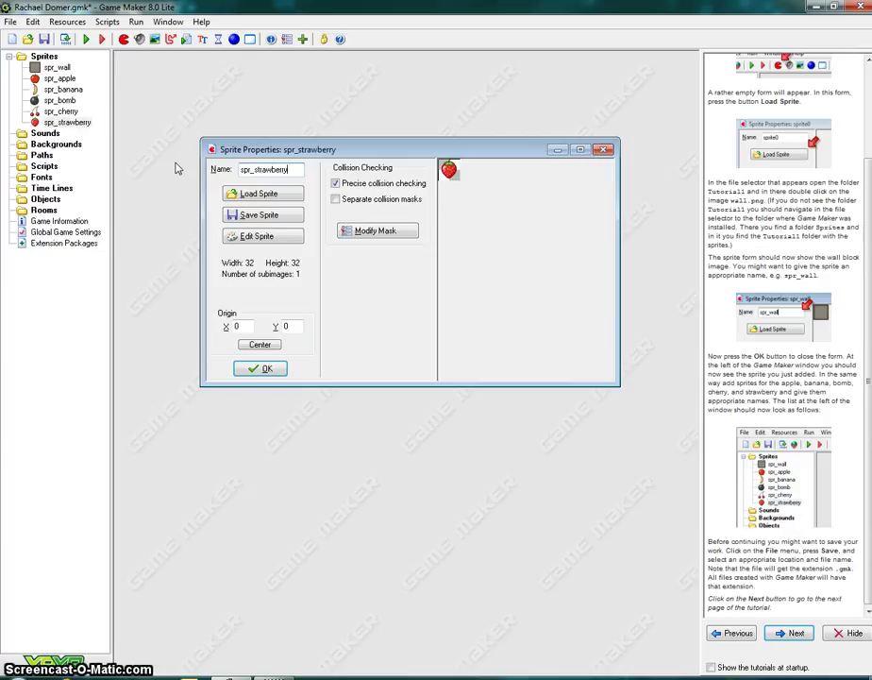
pyautogui.click(278, 367)
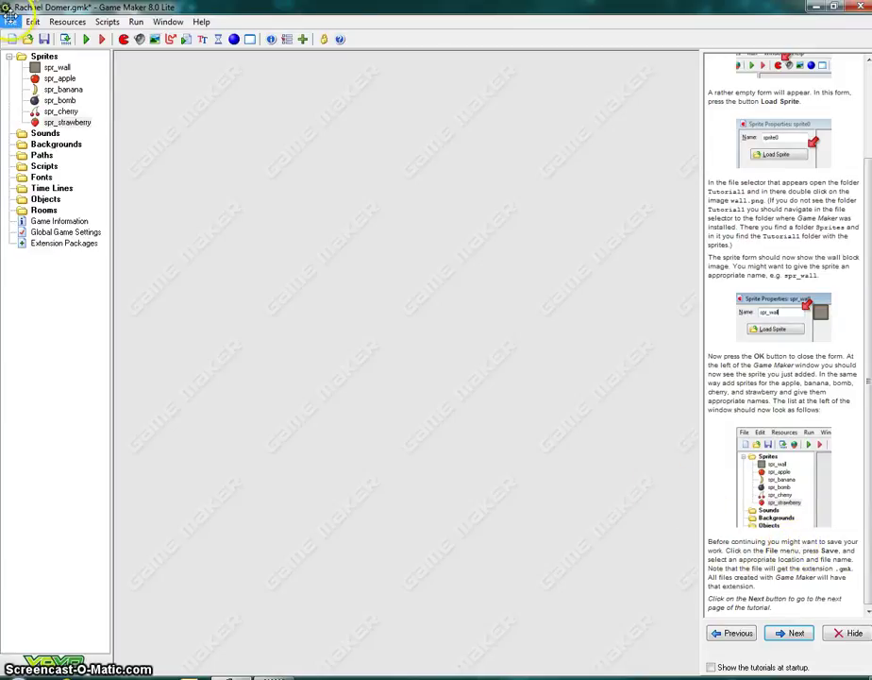
# Save the game and advance to the tutorial page about creating objects.
pyautogui.click(8, 21)
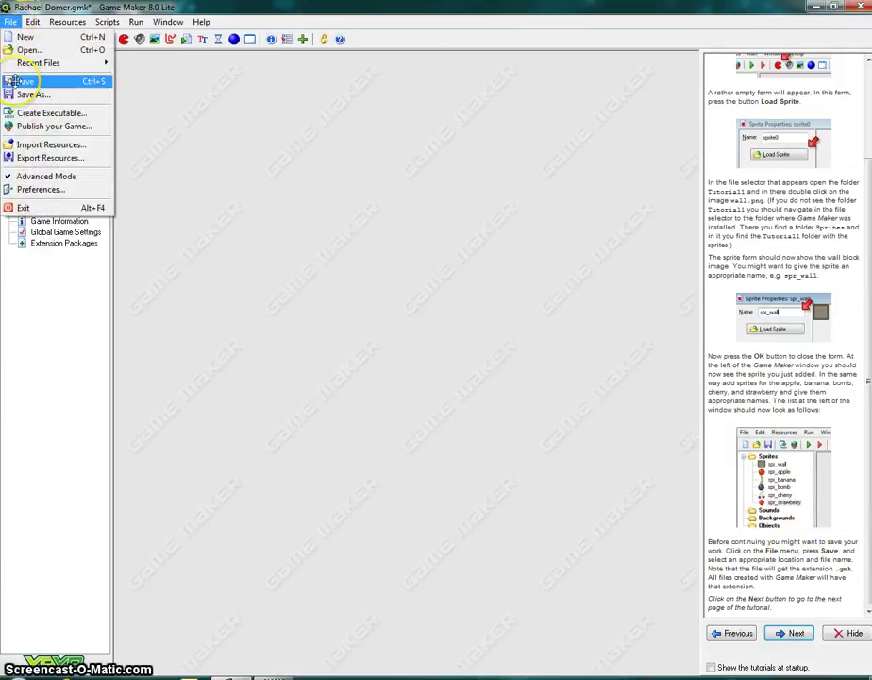
pyautogui.click(23, 79)
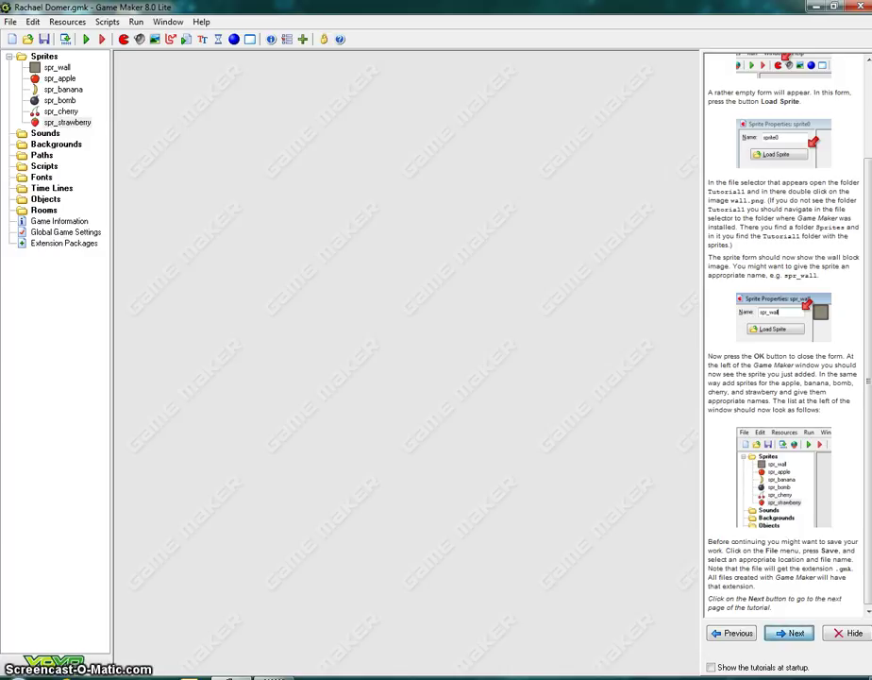
pyautogui.click(791, 633)
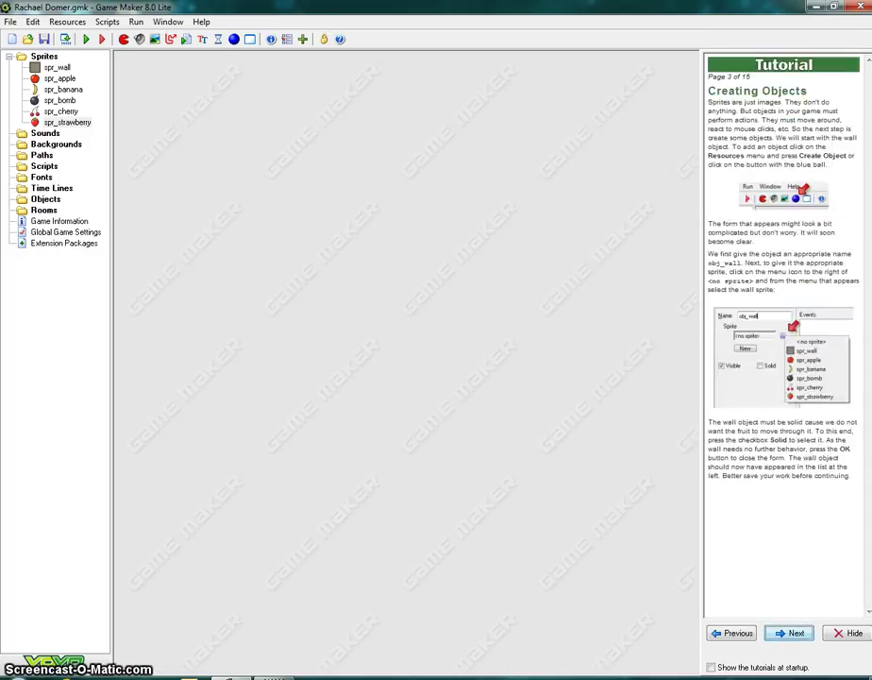
# Create a solid object named obj_wall that uses the spr_wall sprite, and save the game.
pyautogui.click(233, 40)
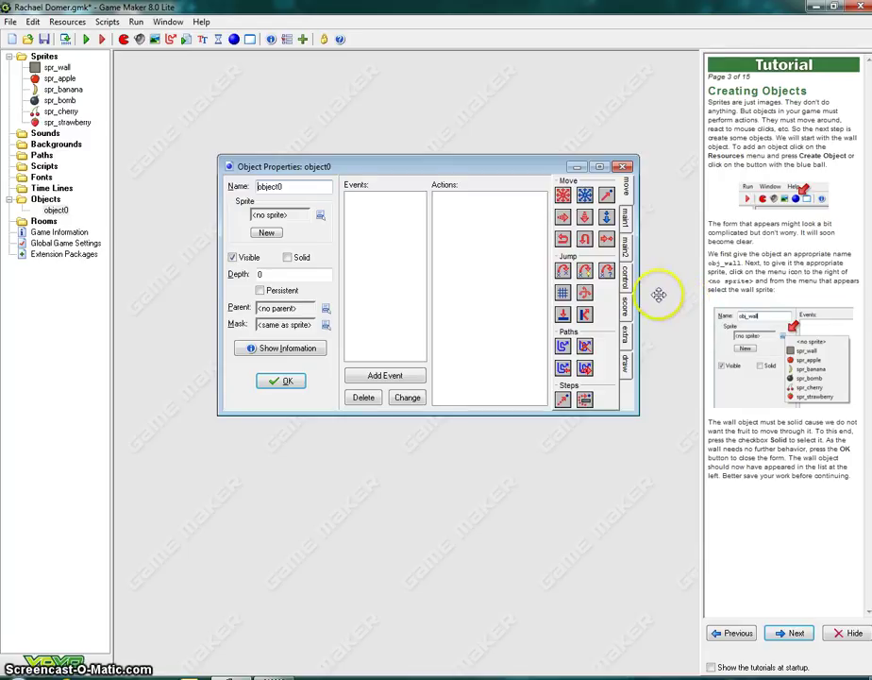
pyautogui.doubleClick(291, 185)
pyautogui.write('o')
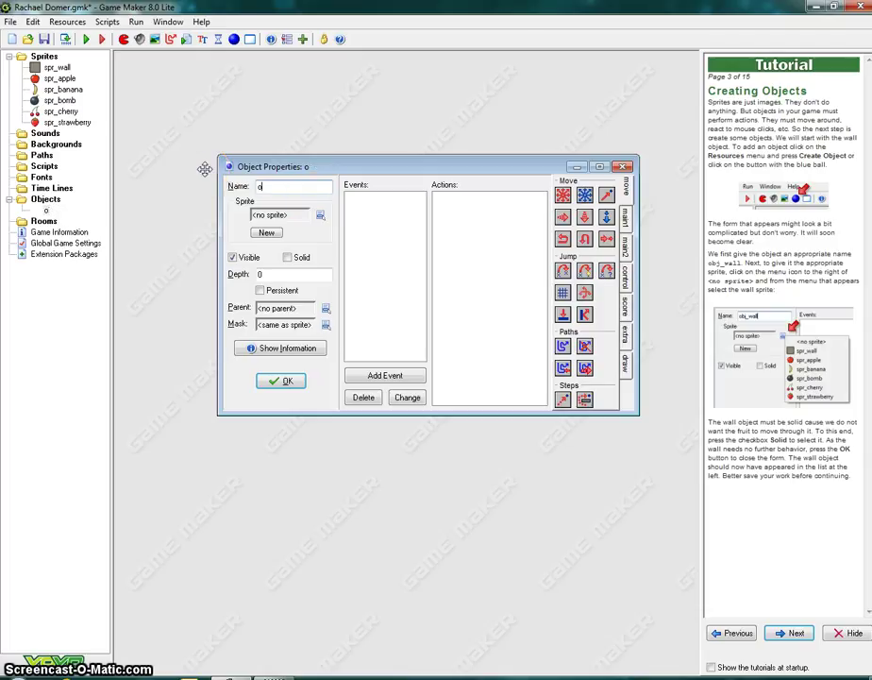
pyautogui.write('bj_wall')
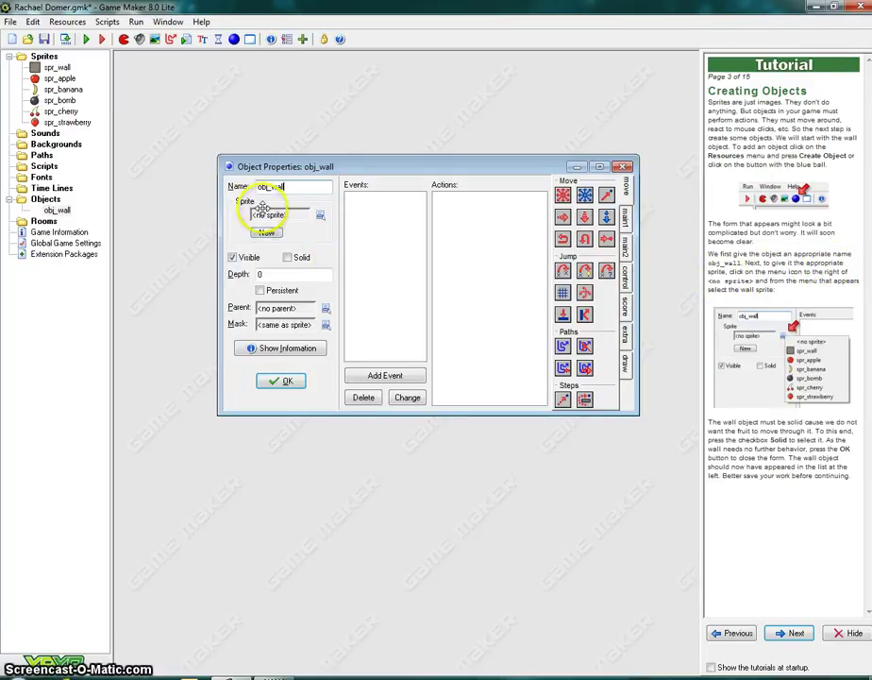
pyautogui.click(319, 216)
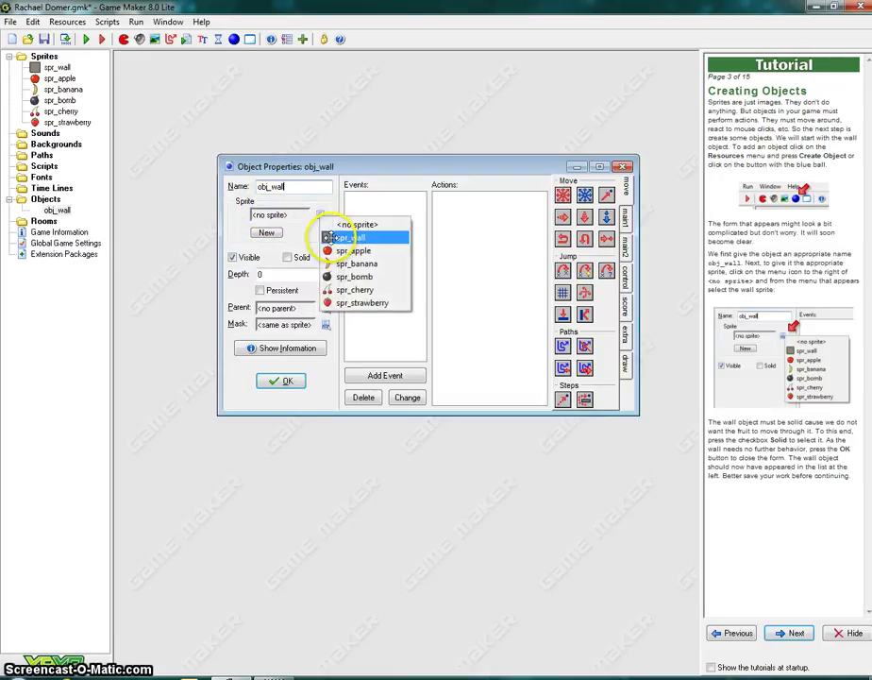
pyautogui.click(333, 236)
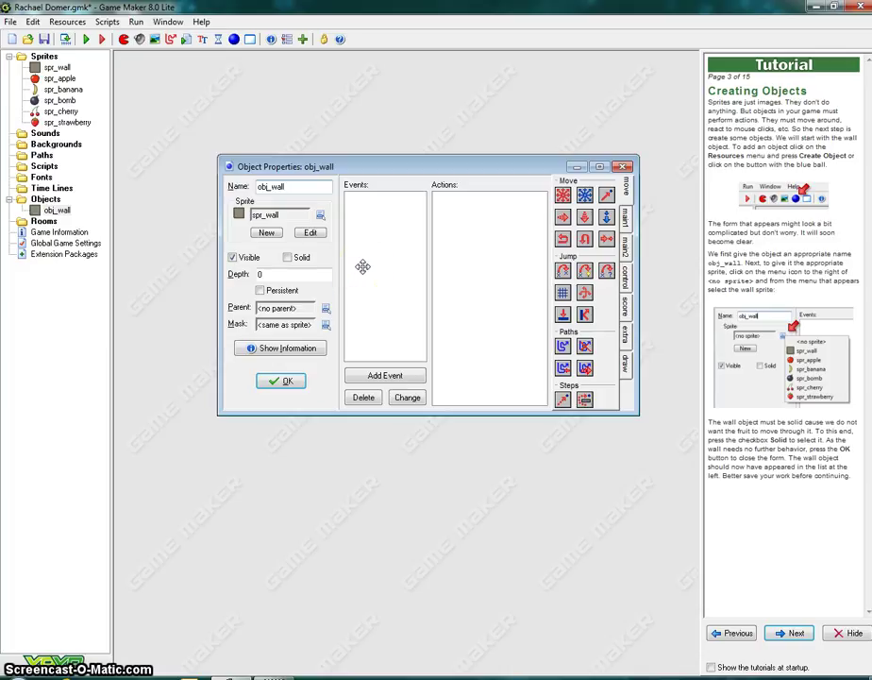
pyautogui.click(287, 257)
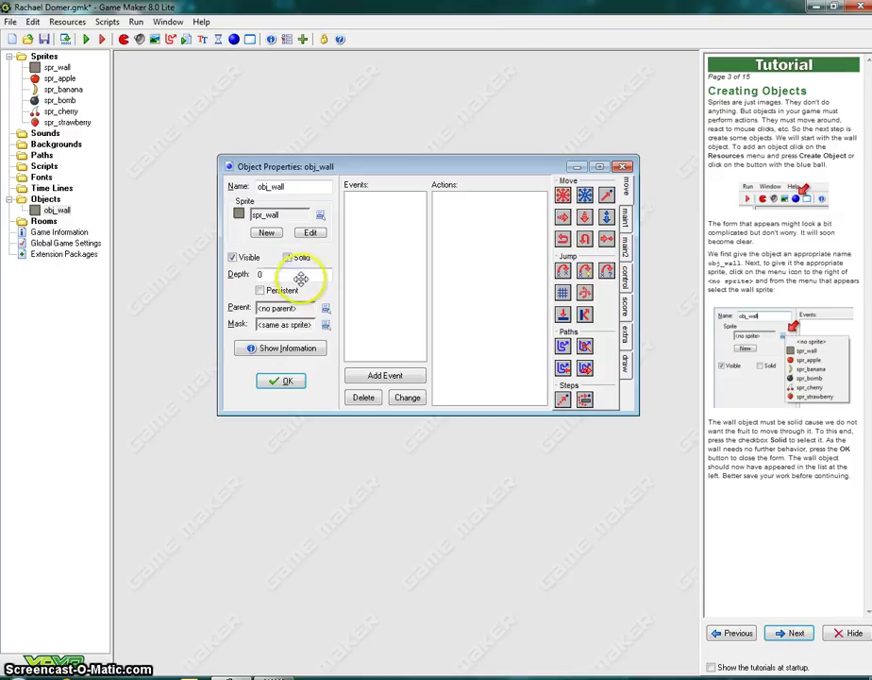
pyautogui.click(294, 382)
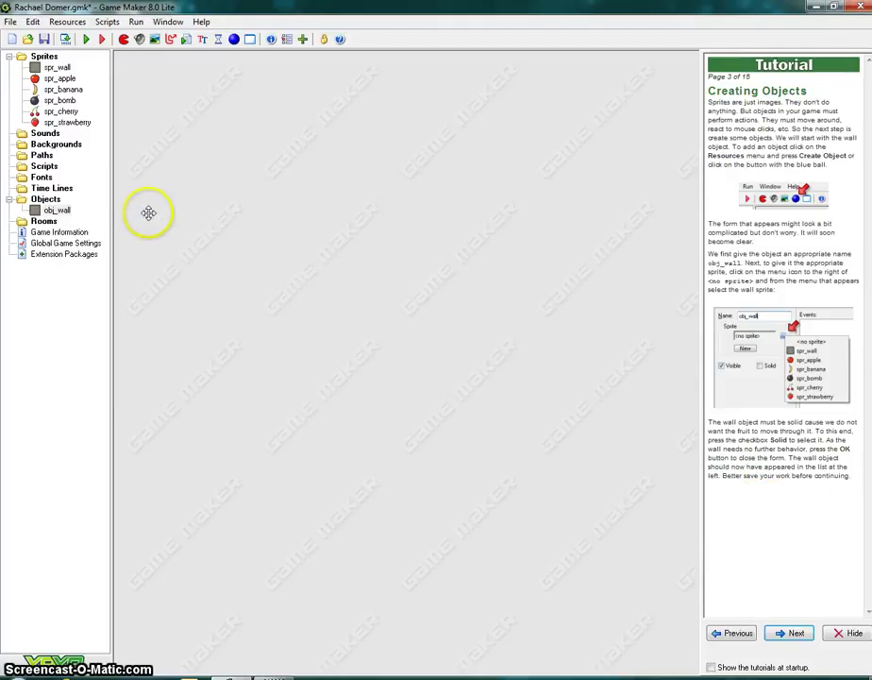
pyautogui.click(45, 39)
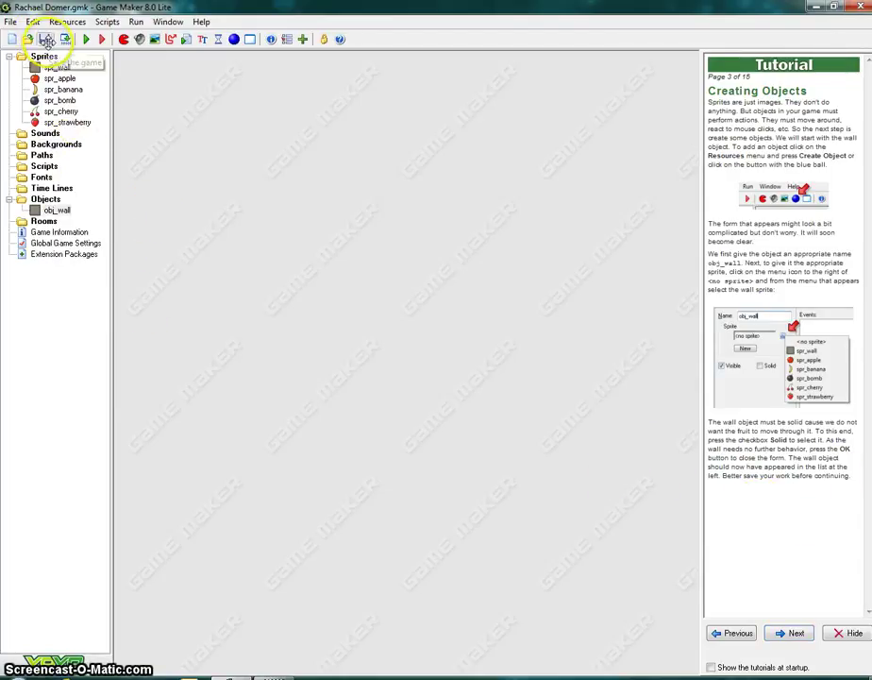
# Advance to the tutorial's apple object page and create a new object named obj_apple.
pyautogui.click(791, 634)
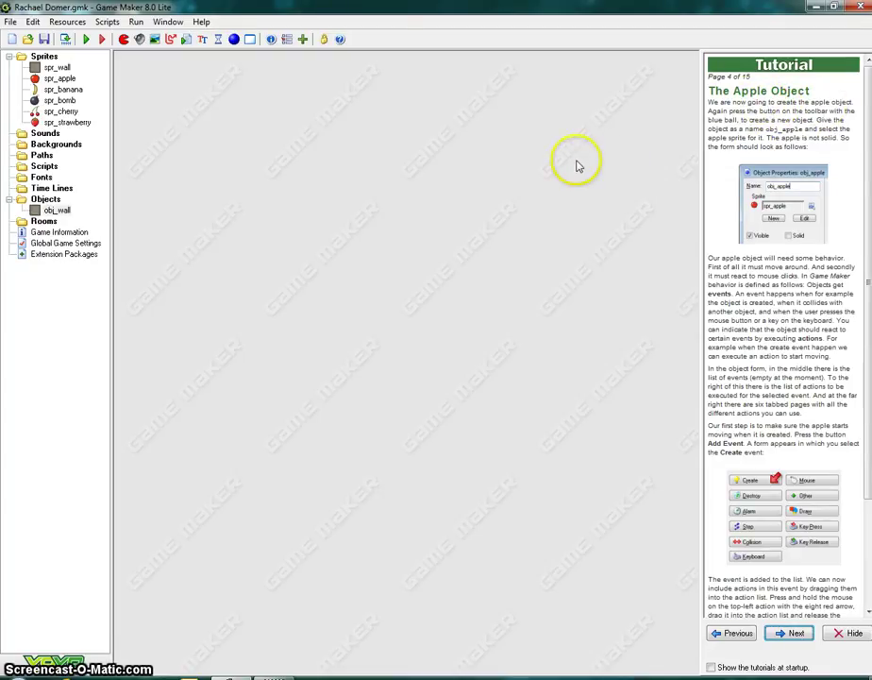
pyautogui.click(233, 39)
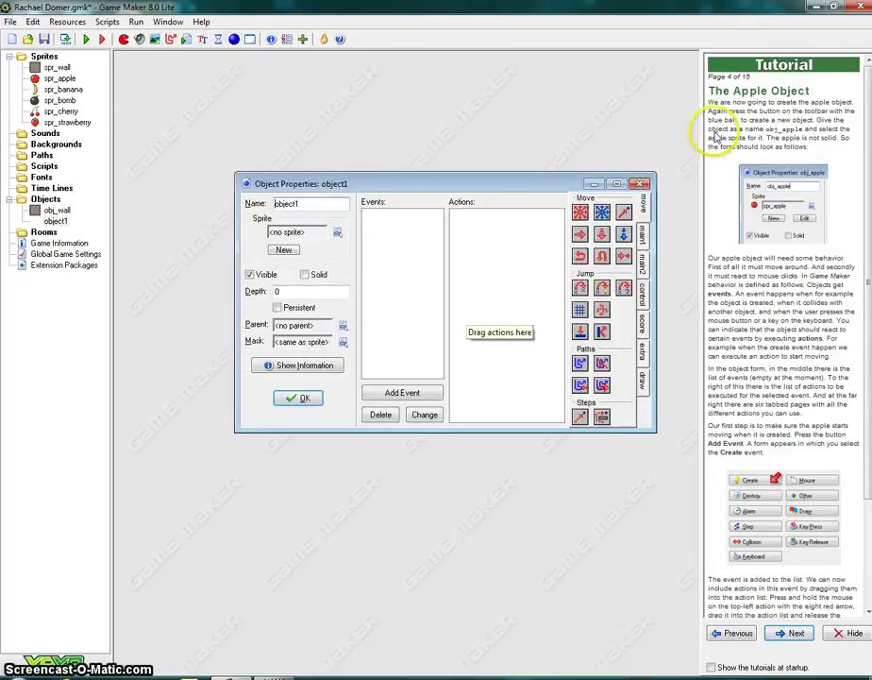
pyautogui.doubleClick(286, 204)
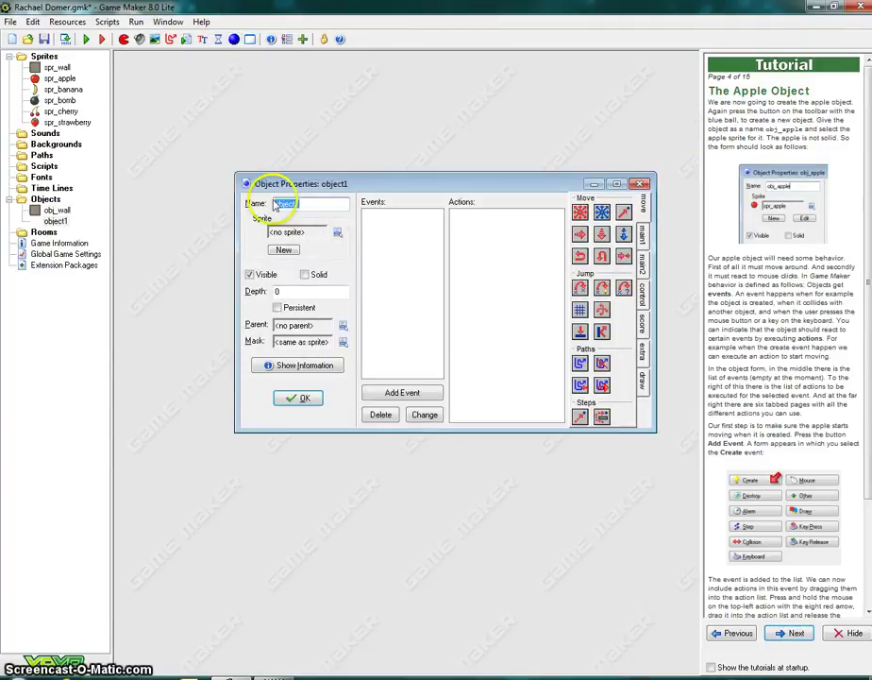
pyautogui.write('obj')
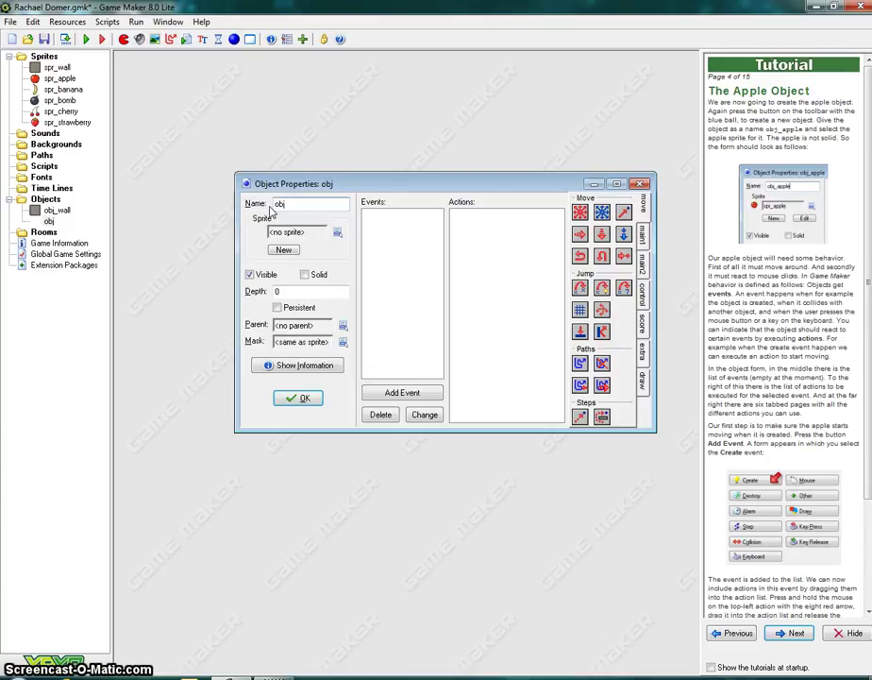
pyautogui.write('_wall')
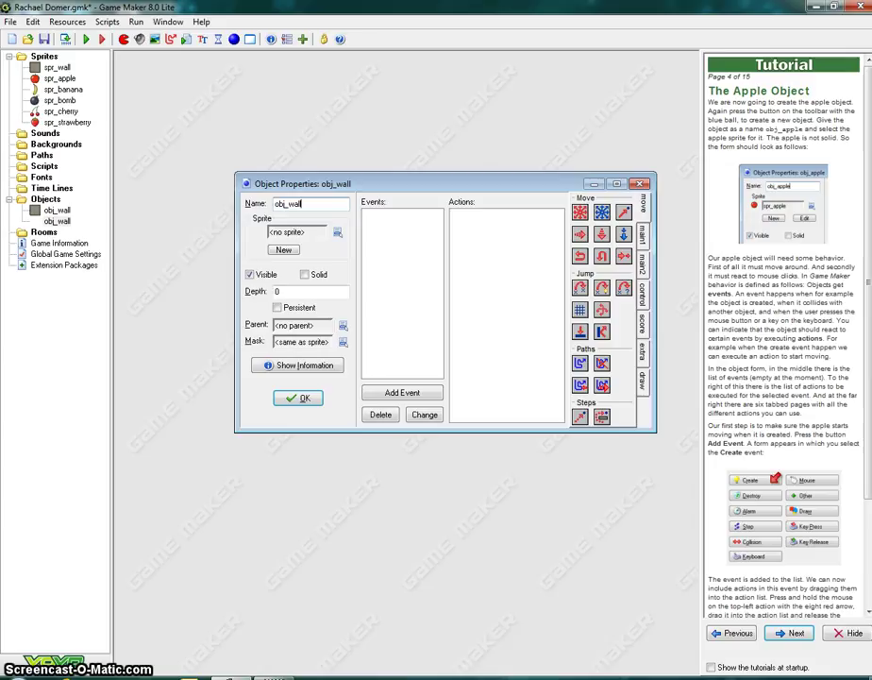
pyautogui.press('BackSpace')
pyautogui.press('BackSpace')
pyautogui.press('BackSpace')
pyautogui.press('BackSpace')
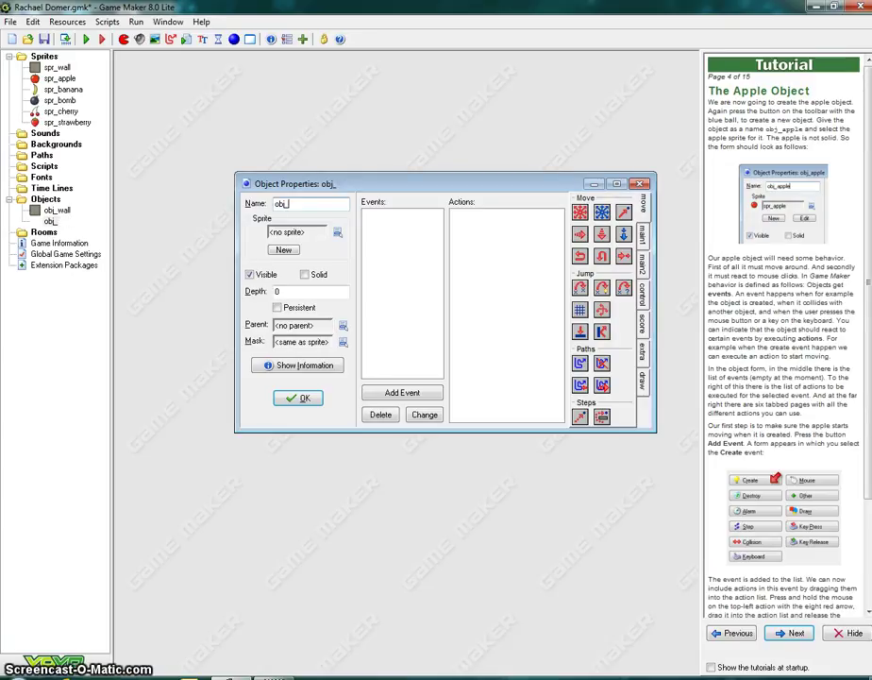
pyautogui.write('apple')
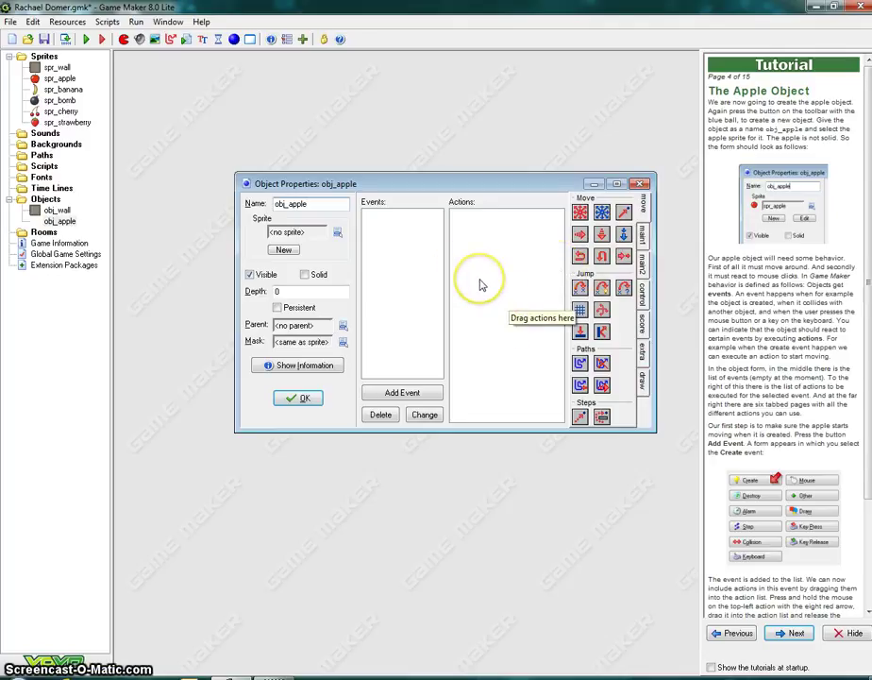
# Add a Create event to obj_apple and place a Move Fixed action in it.
pyautogui.click(426, 397)
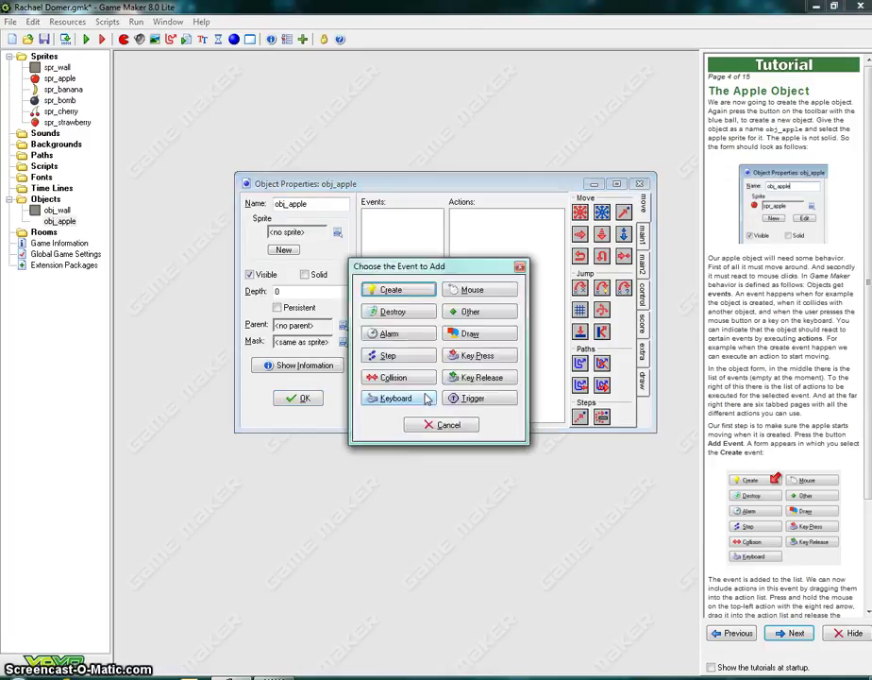
pyautogui.click(389, 290)
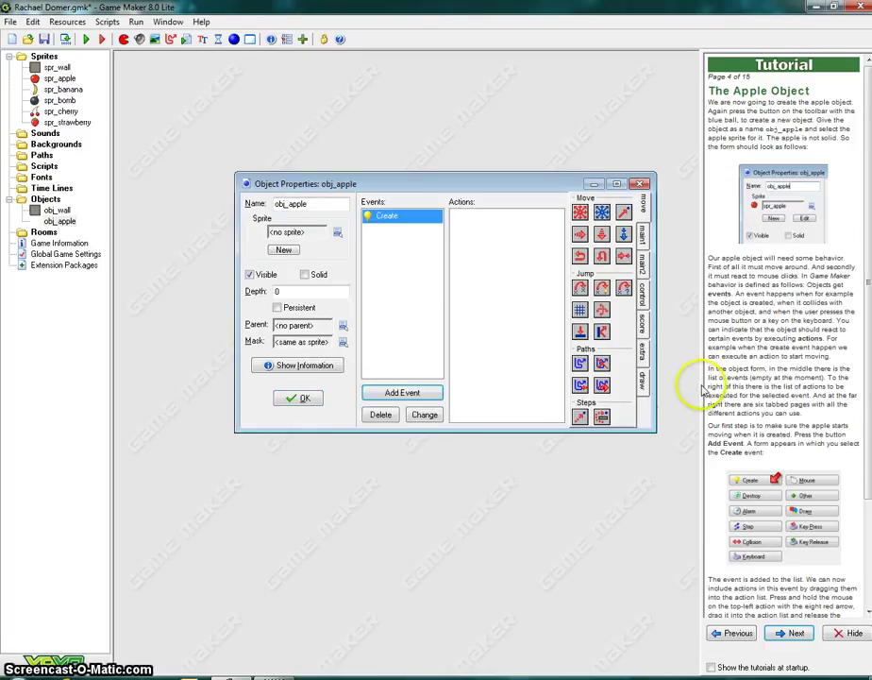
pyautogui.scroll(-3, 857, 330)
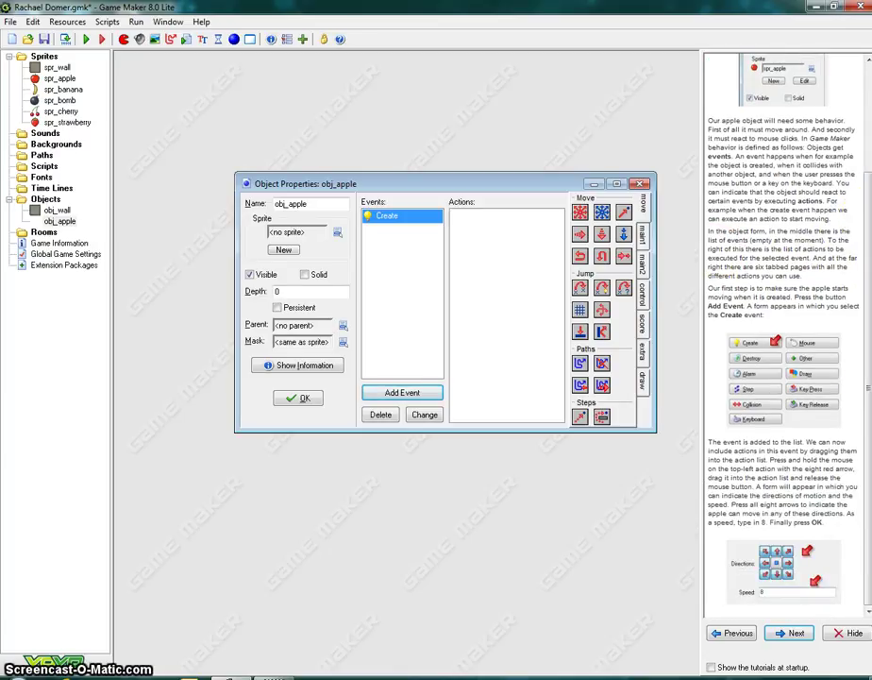
pyautogui.click(397, 270)
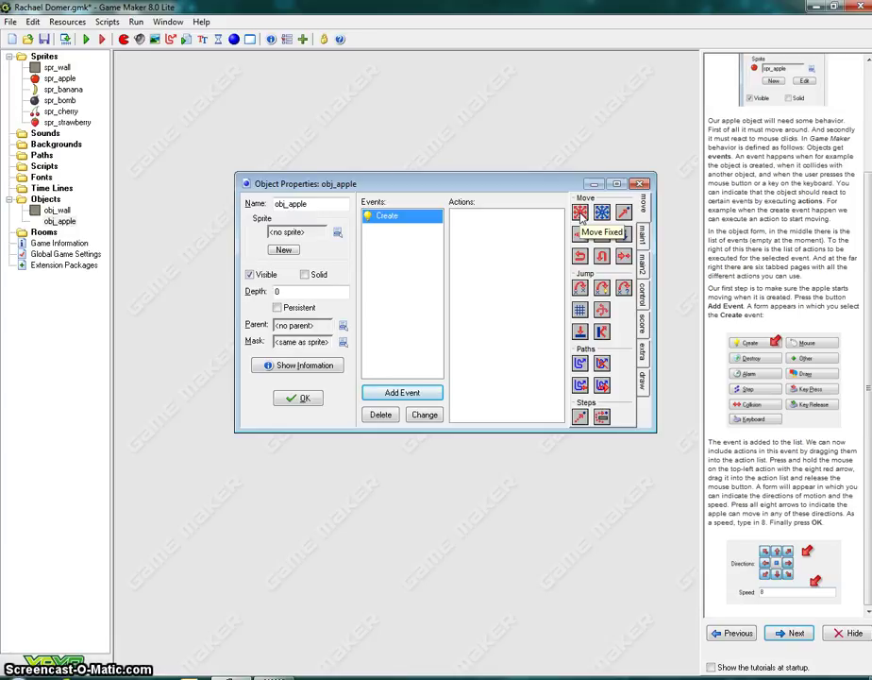
pyautogui.moveTo(580, 213); pyautogui.dragTo(482, 241)
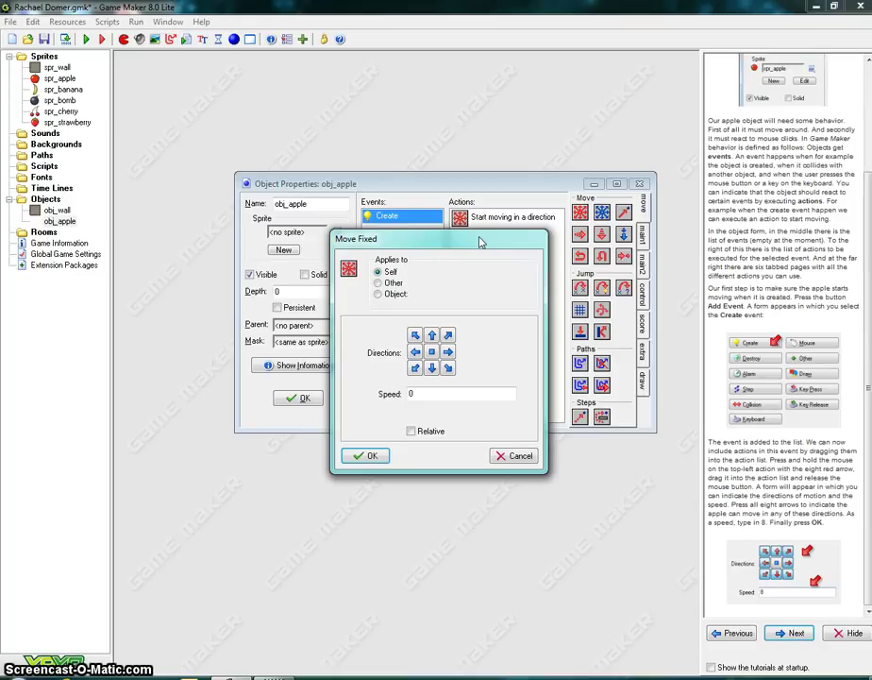
# Set the Move Fixed action to all eight directions with a speed of 8.
pyautogui.click(416, 335)
pyautogui.click(431, 335)
pyautogui.click(449, 335)
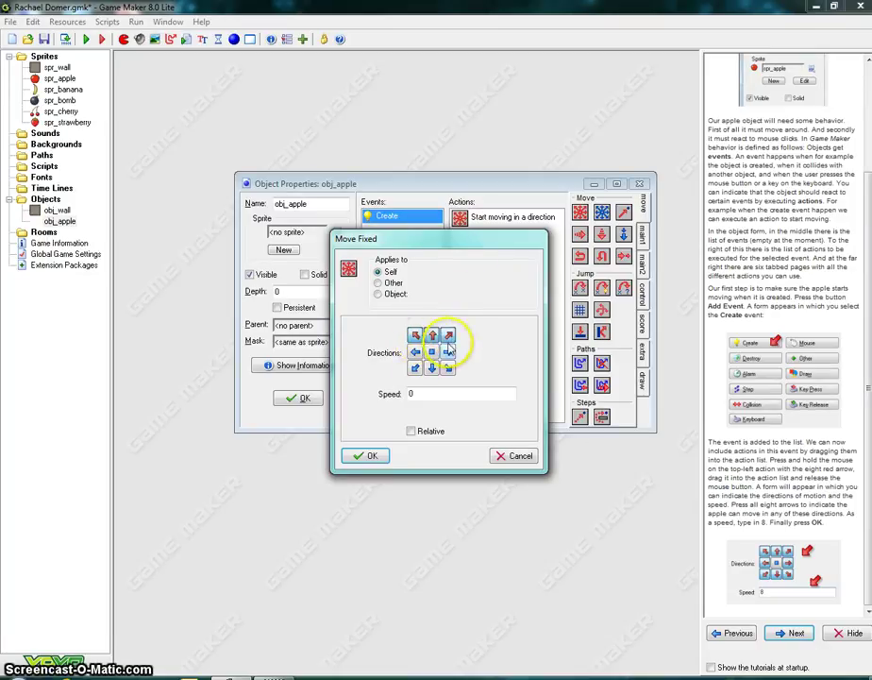
pyautogui.click(449, 351)
pyautogui.click(448, 367)
pyautogui.click(432, 367)
pyautogui.click(416, 368)
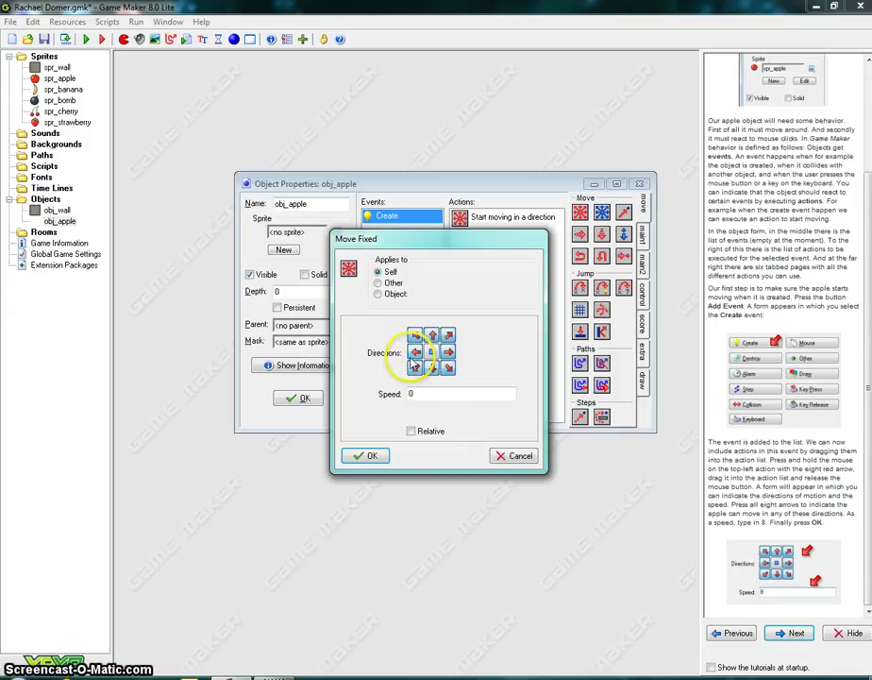
pyautogui.click(462, 431)
pyautogui.doubleClick(413, 394)
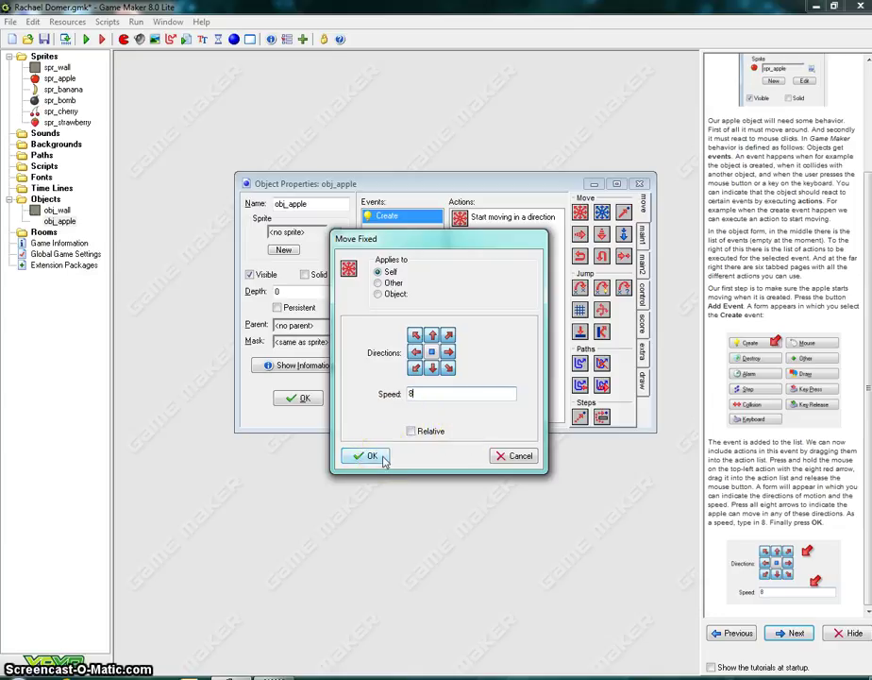
pyautogui.click(373, 457)
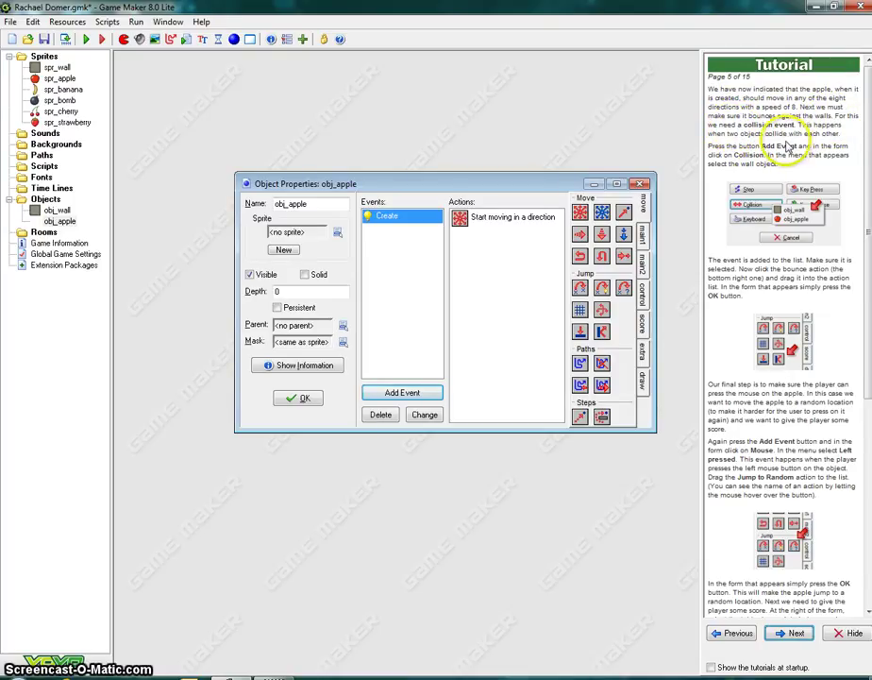
# Add a collision event with obj_wall to obj_apple and place a Bounce action against solid objects, not precisely, in it.
pyautogui.click(403, 394)
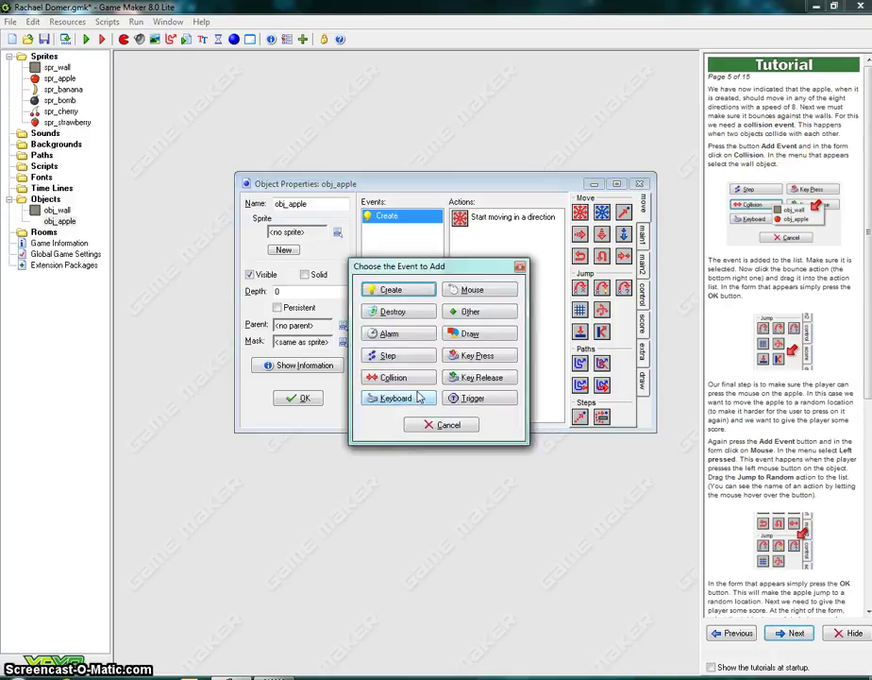
pyautogui.click(419, 382)
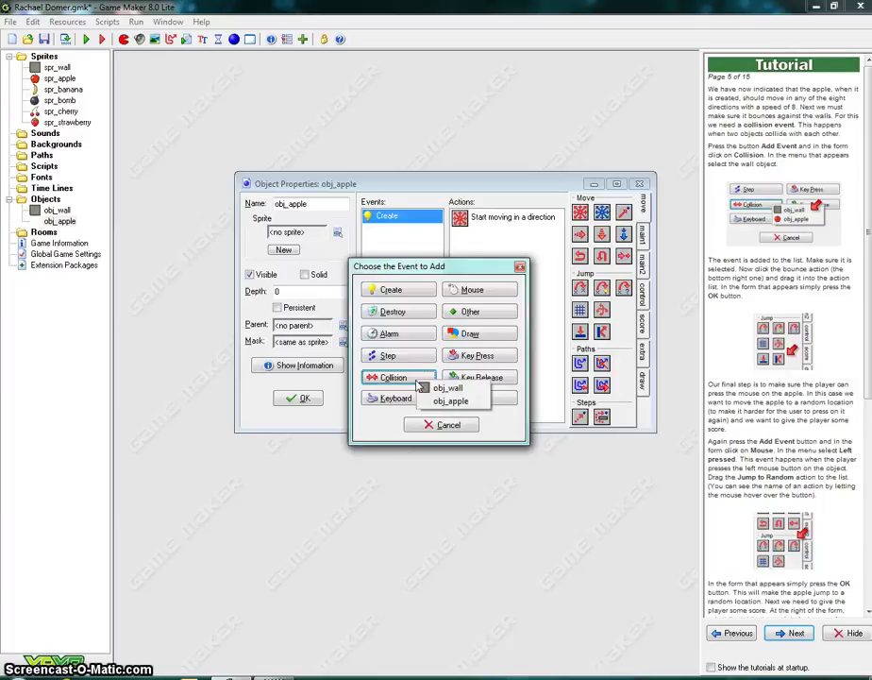
pyautogui.click(446, 387)
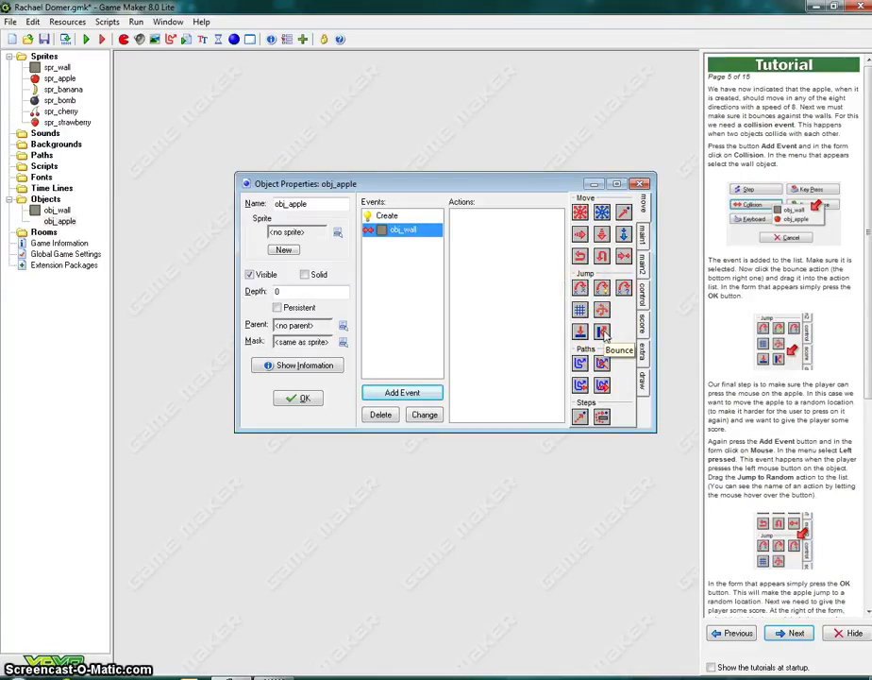
pyautogui.moveTo(601, 332); pyautogui.dragTo(473, 273)
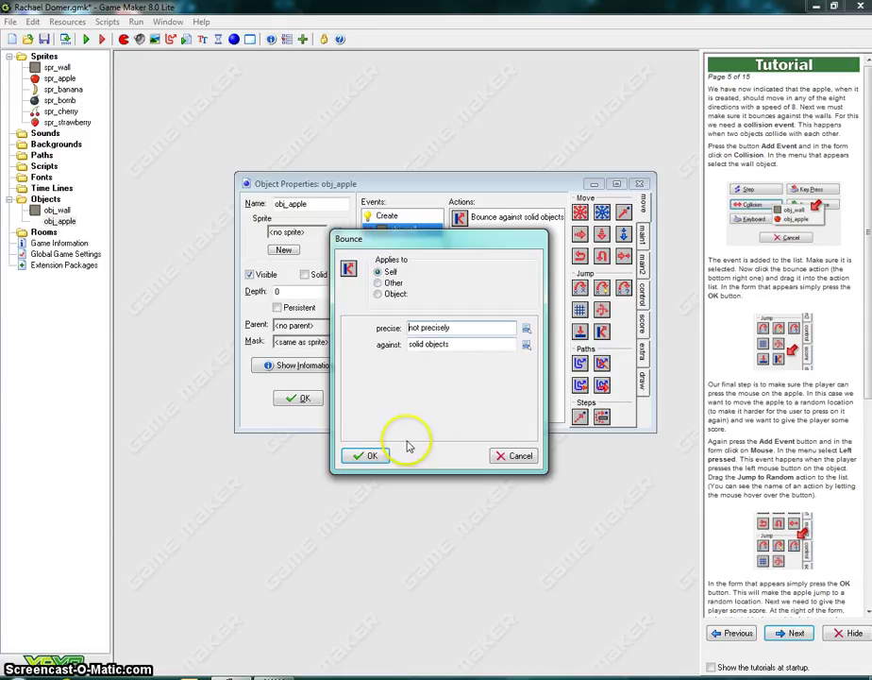
pyautogui.click(365, 456)
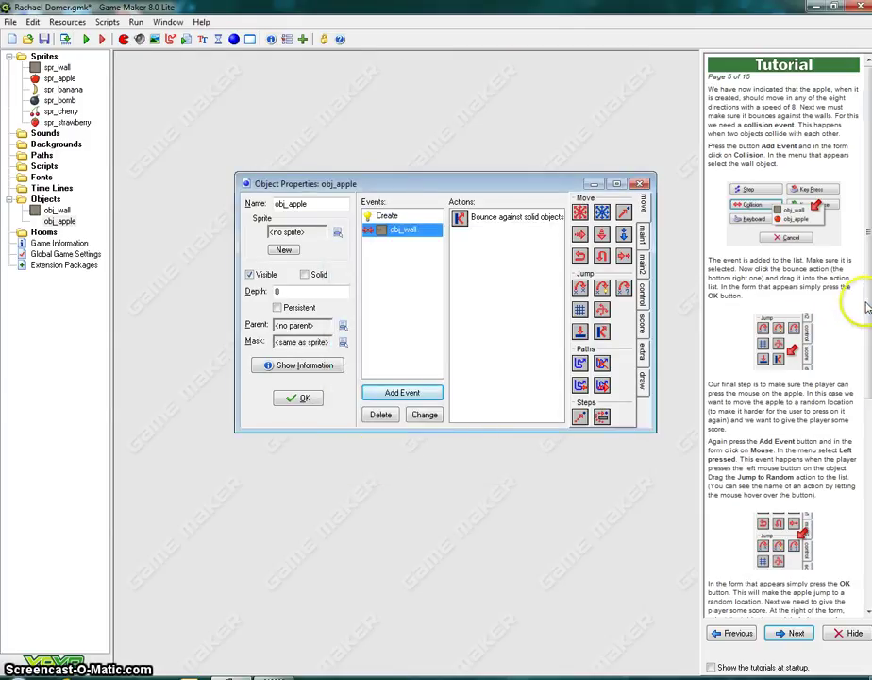
# Add a Left Pressed mouse event to obj_apple containing a Jump to Random action with the default snap values.
pyautogui.moveTo(868, 294); pyautogui.dragTo(868, 483)
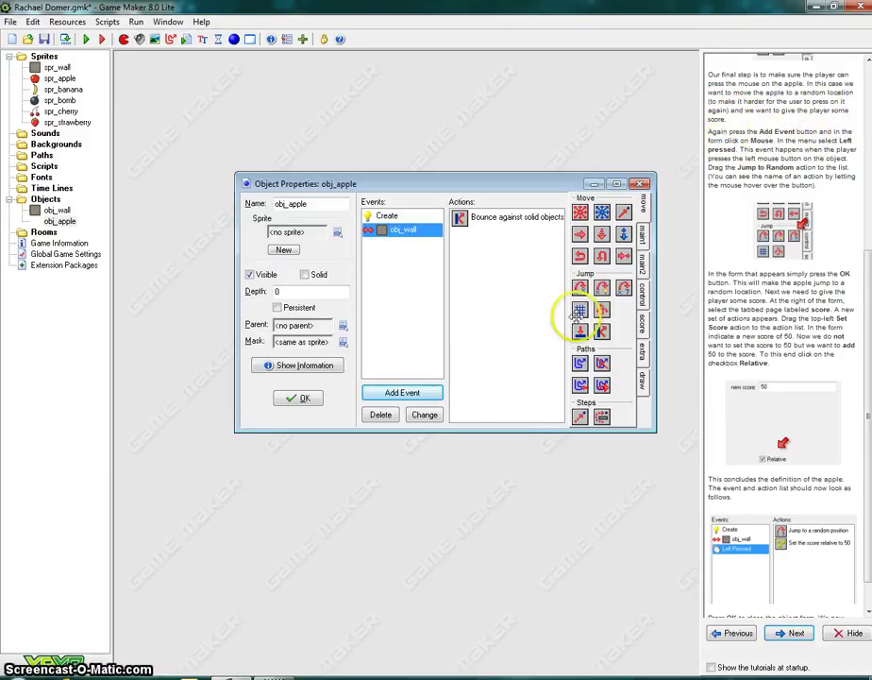
pyautogui.click(403, 393)
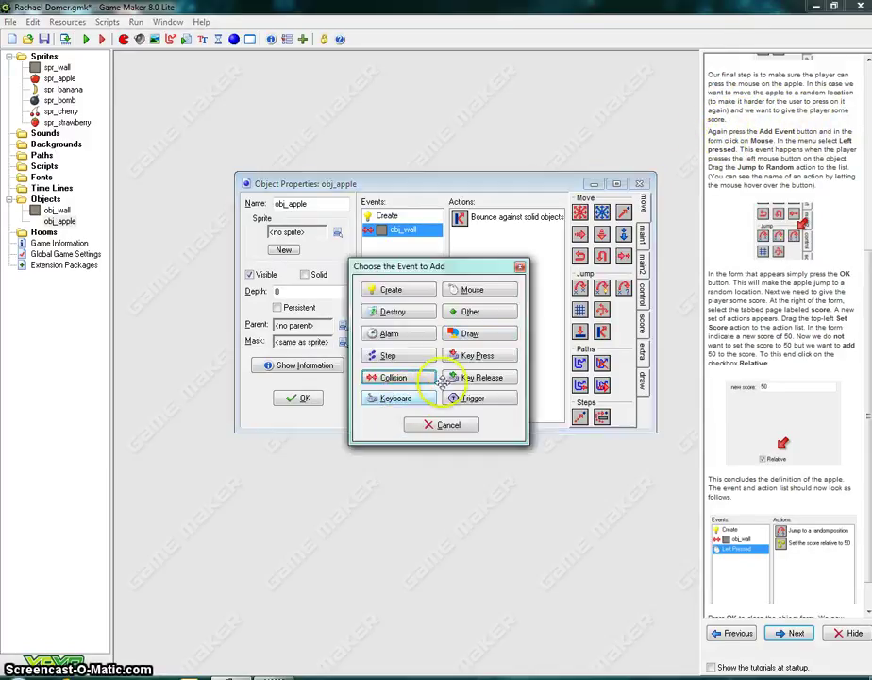
pyautogui.click(472, 290)
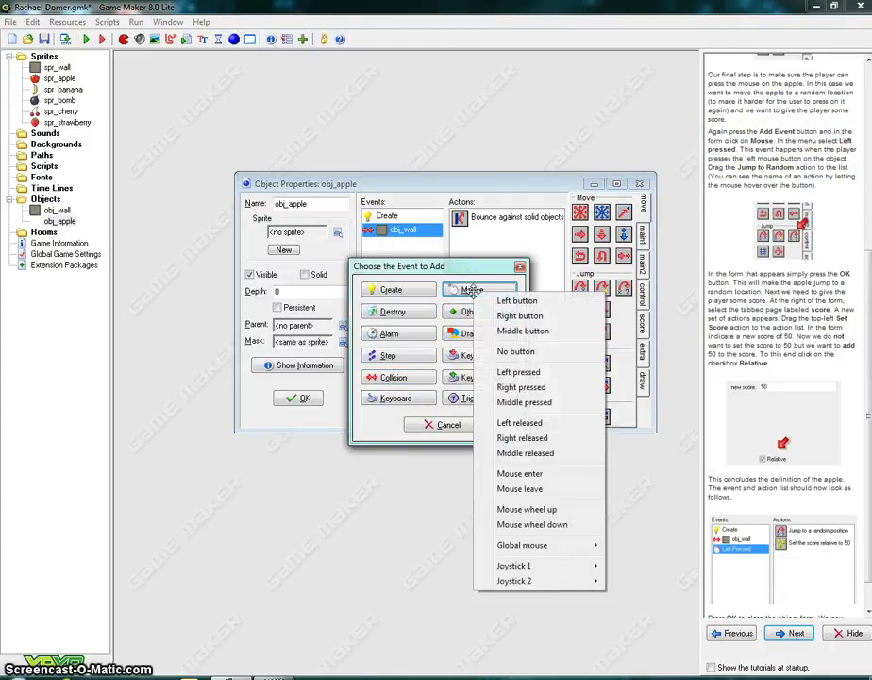
pyautogui.click(517, 372)
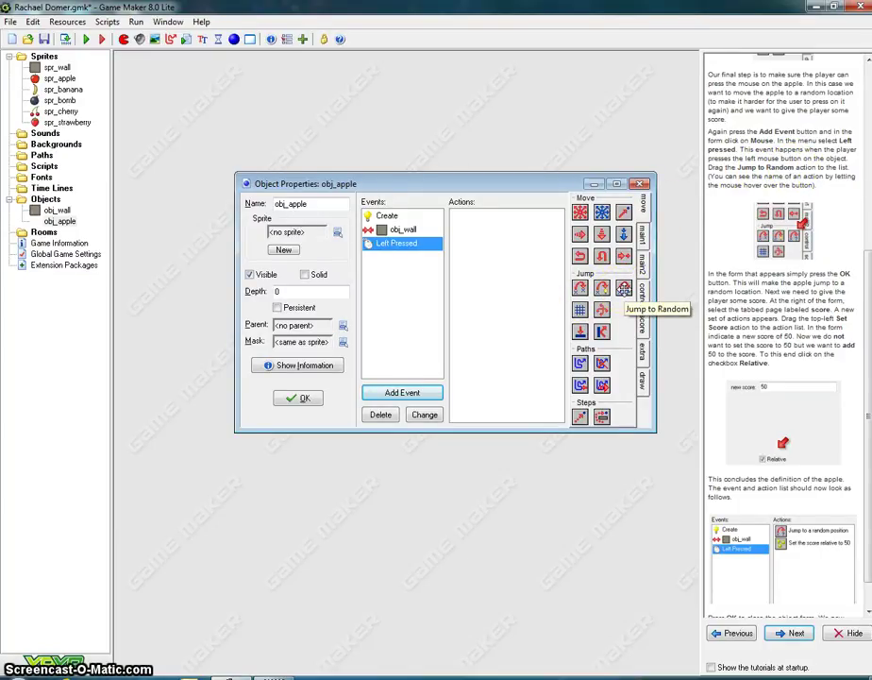
pyautogui.moveTo(624, 288); pyautogui.dragTo(493, 246)
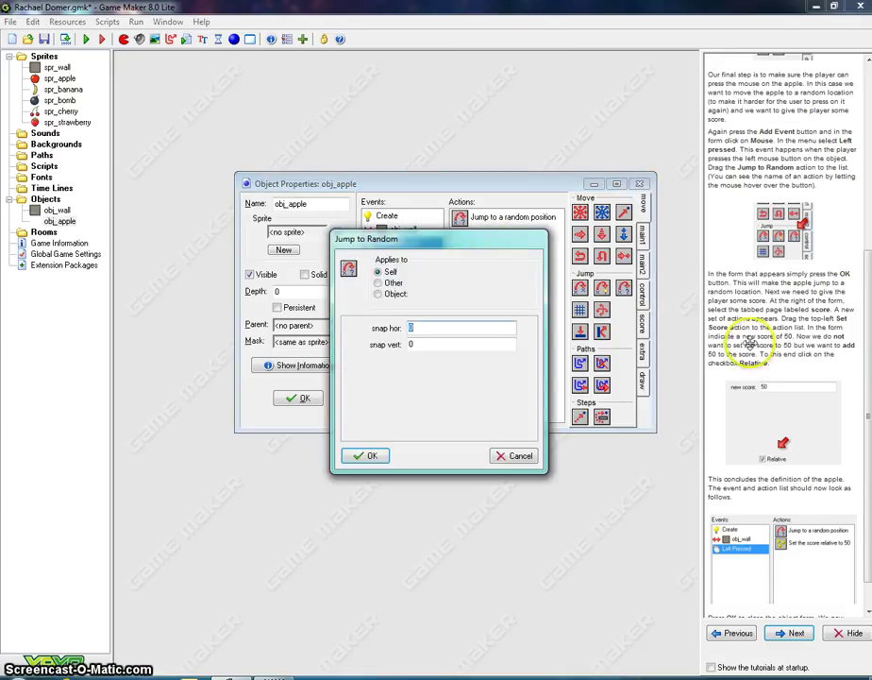
pyautogui.click(368, 456)
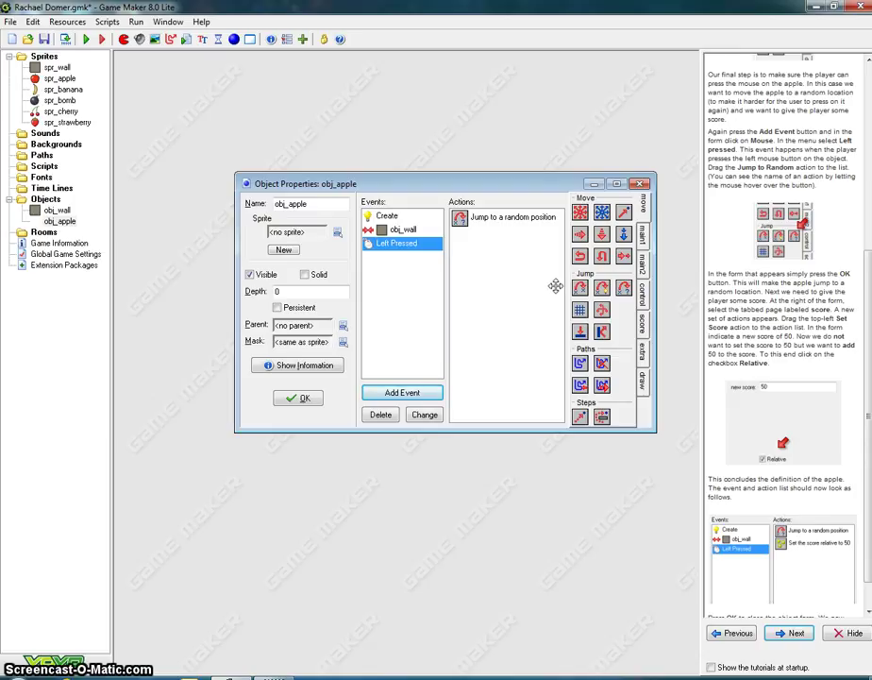
# Add a Set Score action with a relative new score of 50 to the Left Pressed event, and close obj_apple's properties.
pyautogui.click(643, 325)
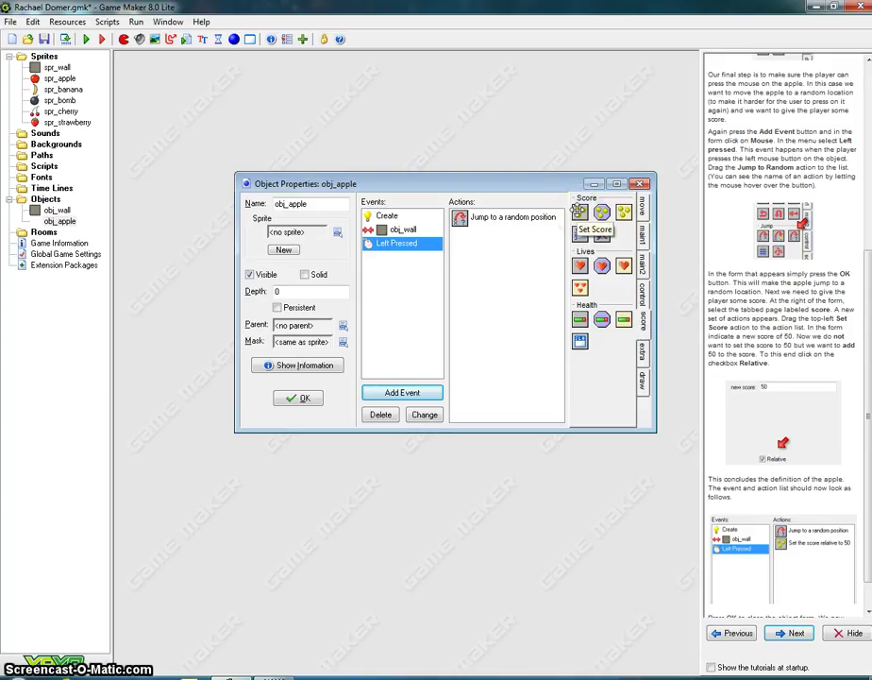
pyautogui.moveTo(579, 212); pyautogui.dragTo(491, 269)
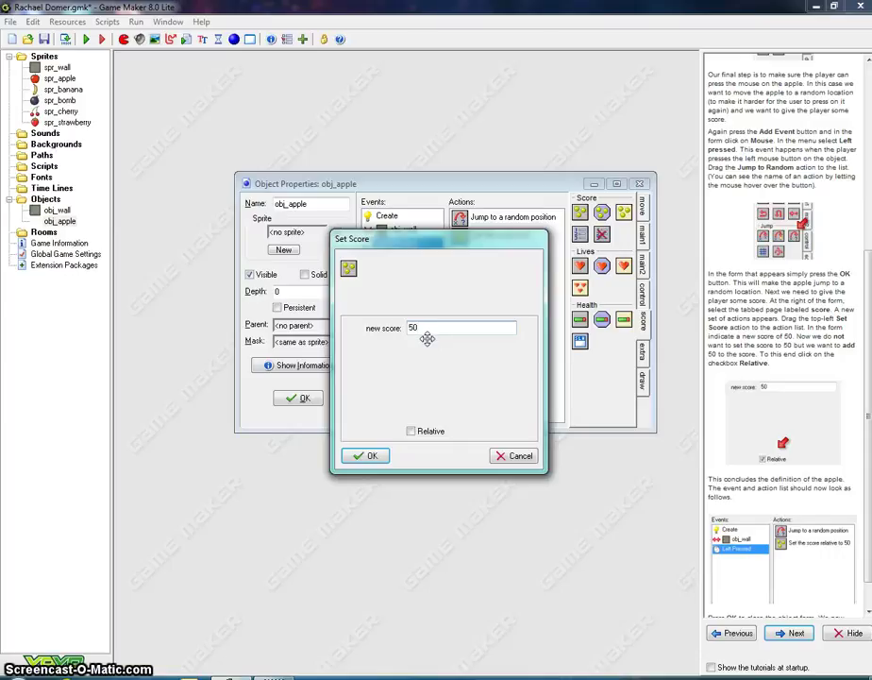
pyautogui.click(410, 431)
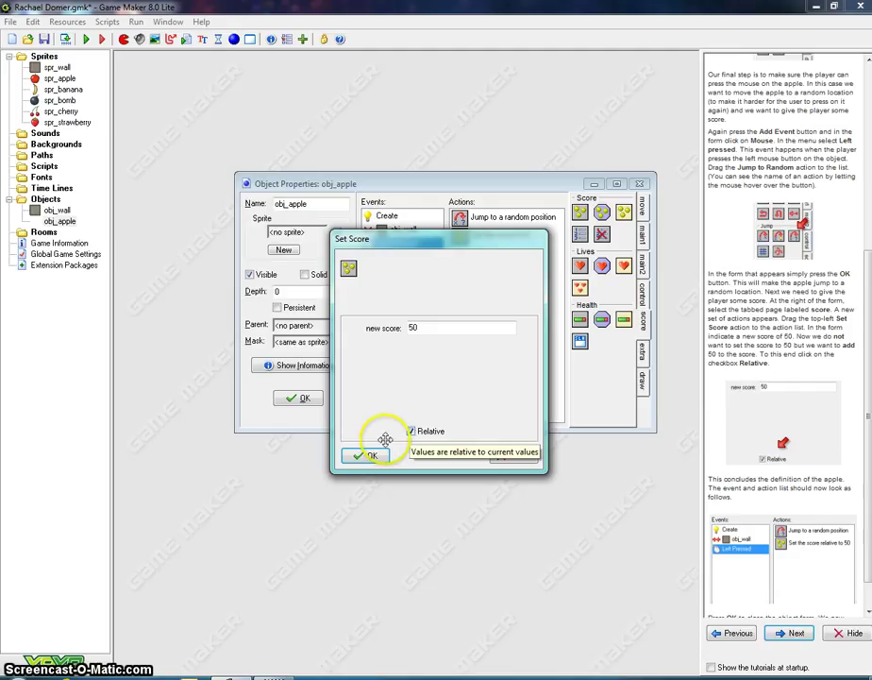
pyautogui.click(376, 435)
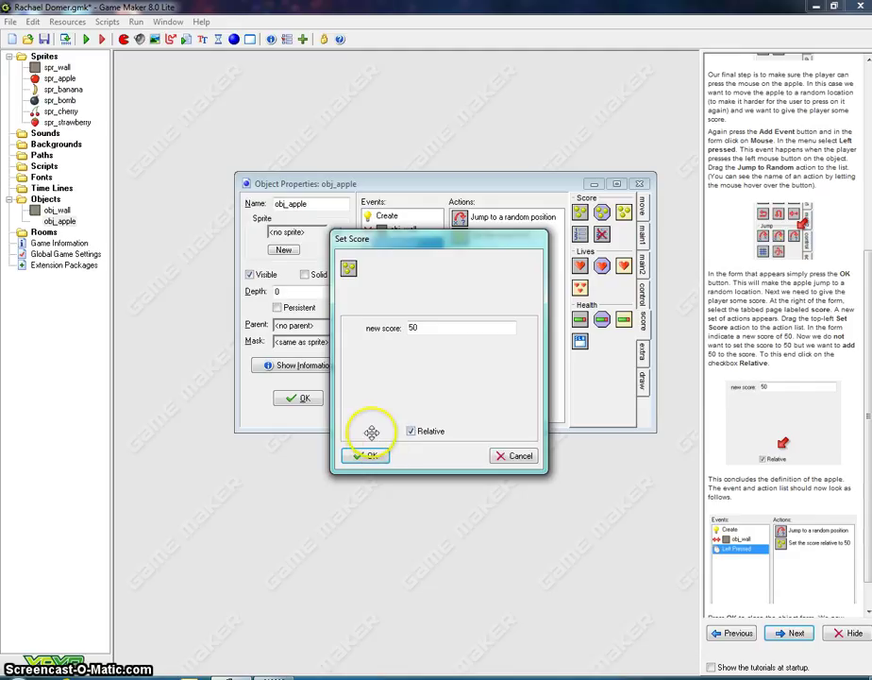
pyautogui.click(368, 458)
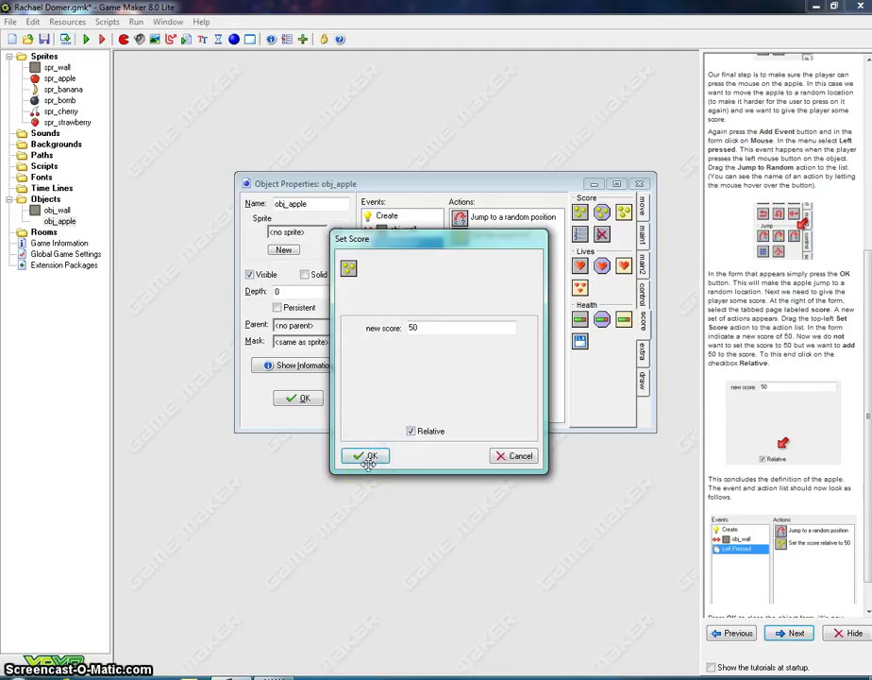
pyautogui.click(368, 457)
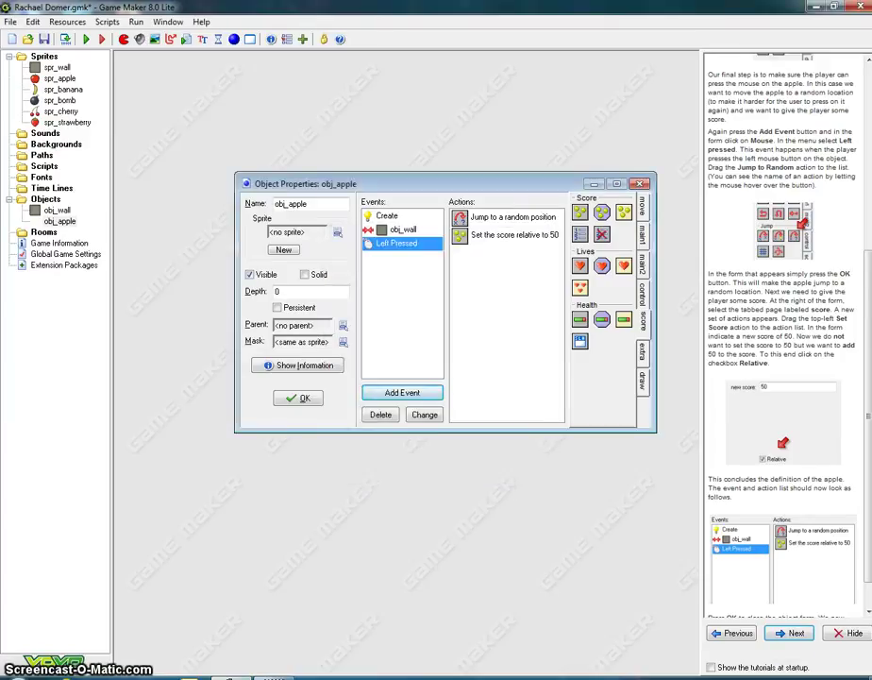
pyautogui.scroll(-1, 789, 331)
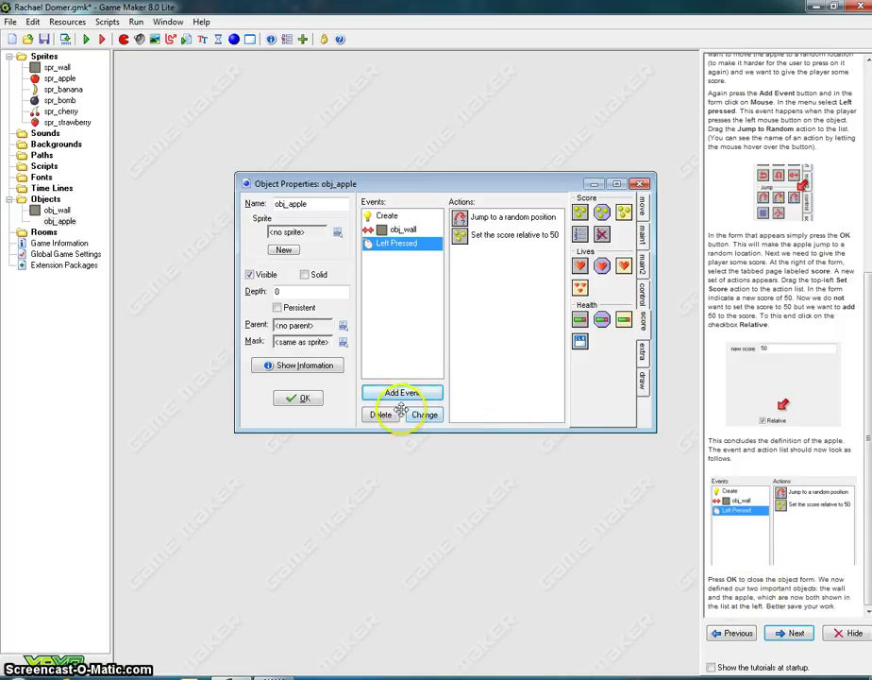
pyautogui.click(294, 397)
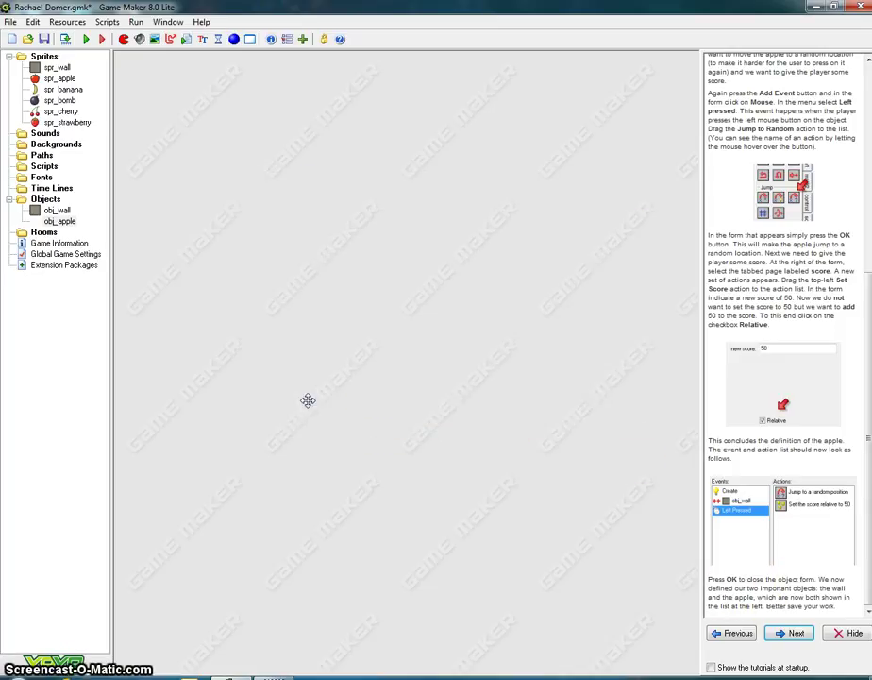